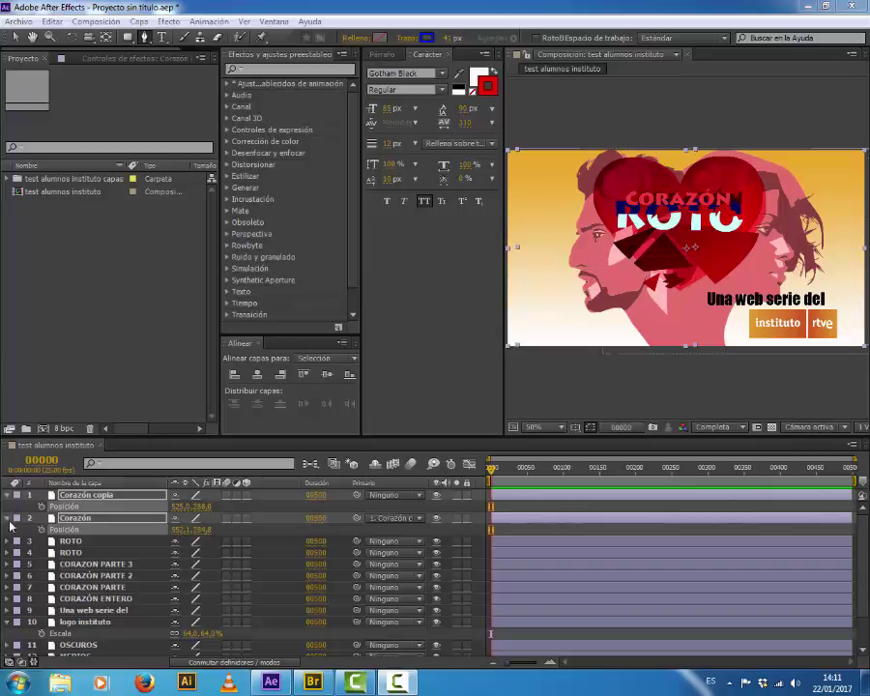
Step: Hide all layers above the fondo layer and delete the TODOS UNIDOS layer
left_click(8, 495)
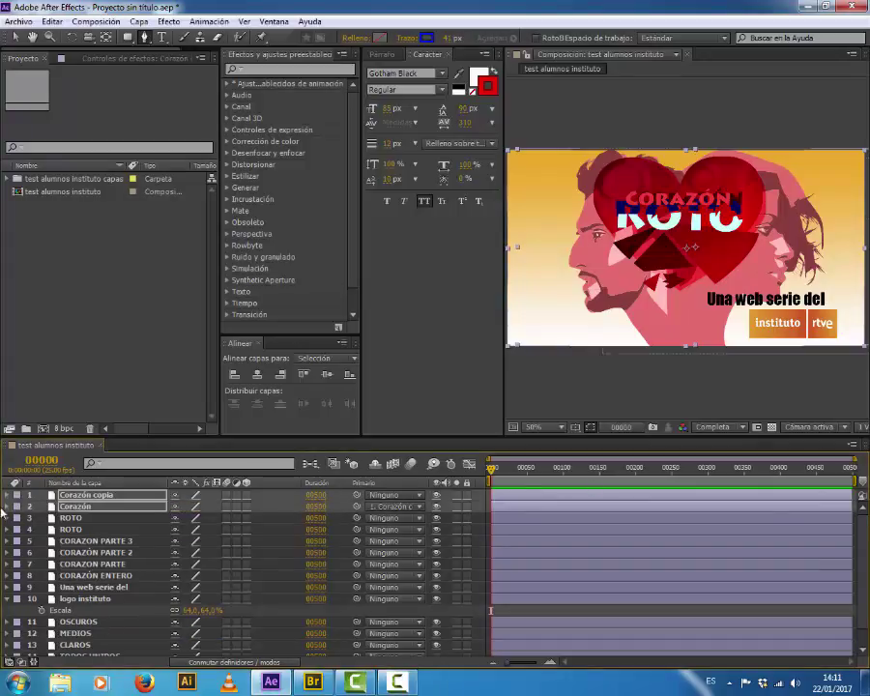
left_click_drag(437, 500, 439, 601)
scroll(448, 614, "down", 1)
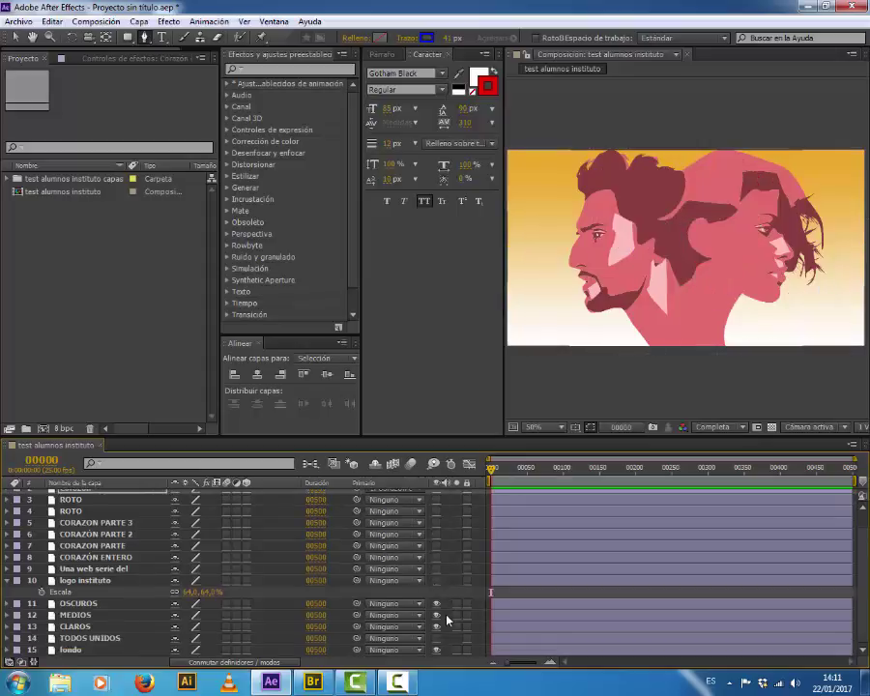
left_click_drag(436, 637, 434, 610)
left_click(435, 604)
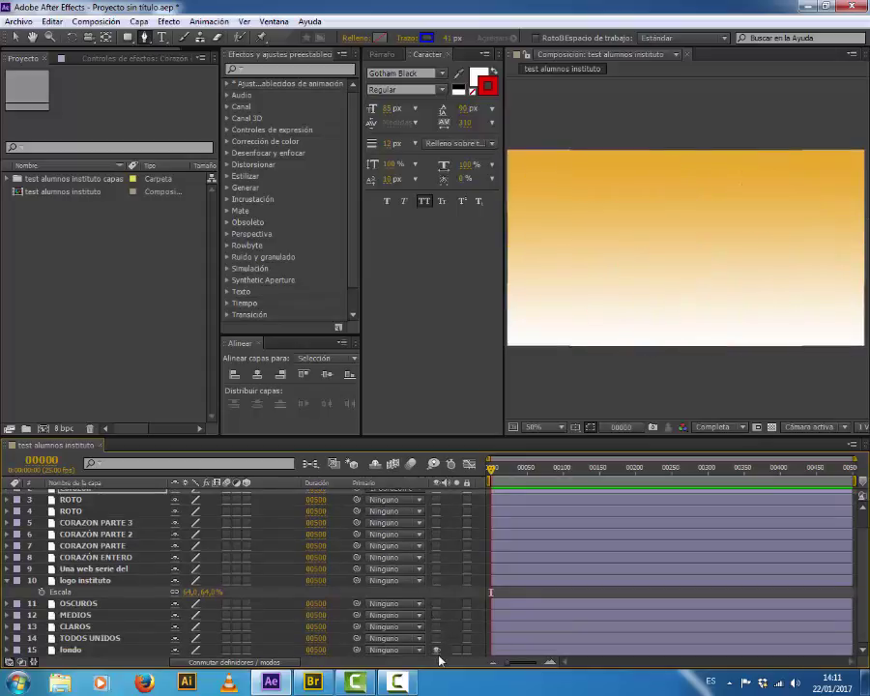
left_click(106, 639)
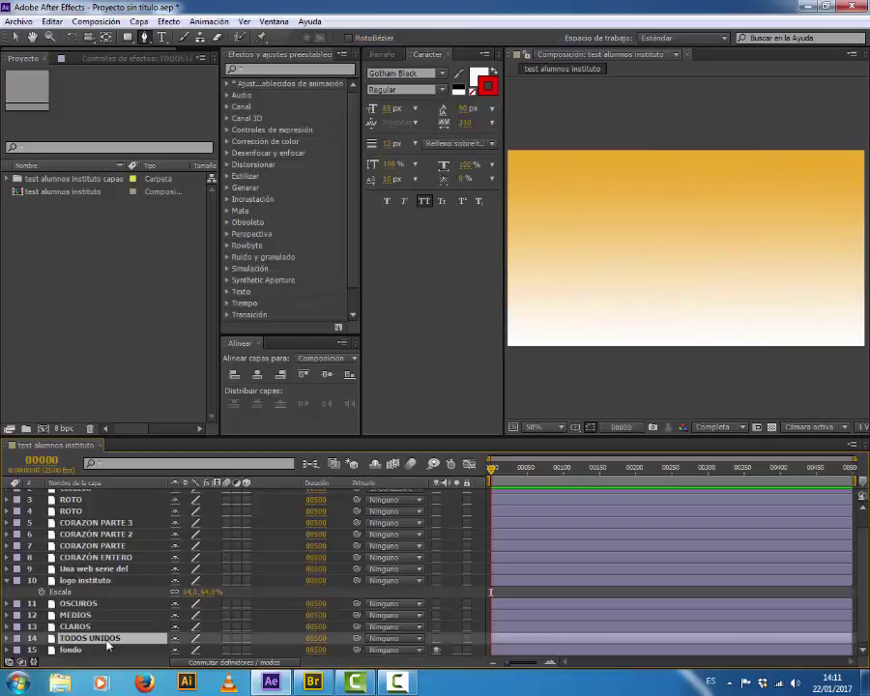
key("Delete")
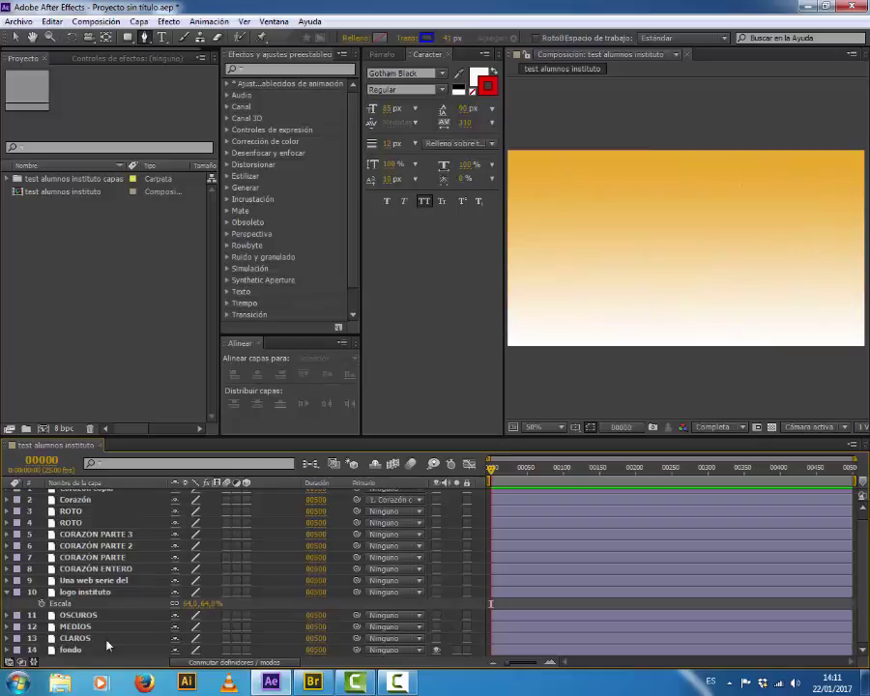
Step: Show the CLAROS, MEDIOS, OSCUROS, logo instituto, Una web serie del and CORAZÓN ENTERO layers again
left_click(436, 640)
left_click(436, 626)
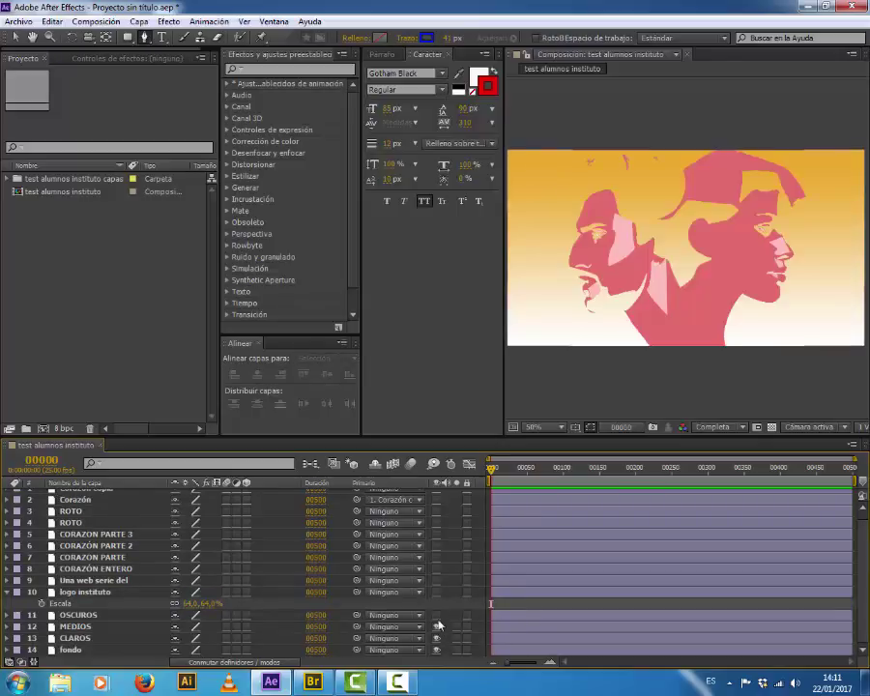
left_click(436, 615)
left_click(437, 591)
left_click(437, 580)
left_click(436, 568)
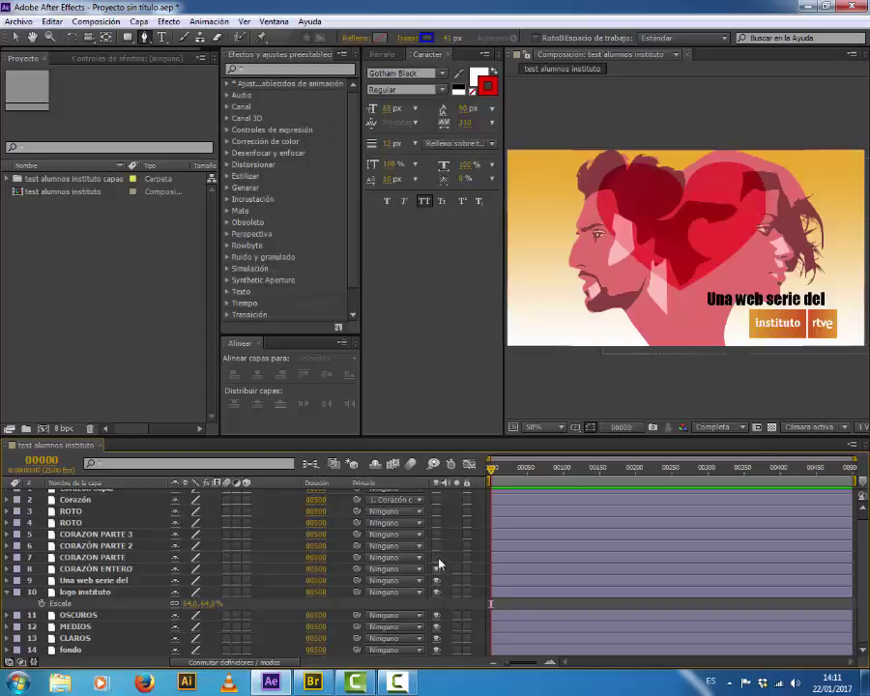
Step: Show the three heart part layers, both ROTO layers, Corazón and Corazón copia again
left_click(437, 556)
left_click(437, 545)
left_click(437, 533)
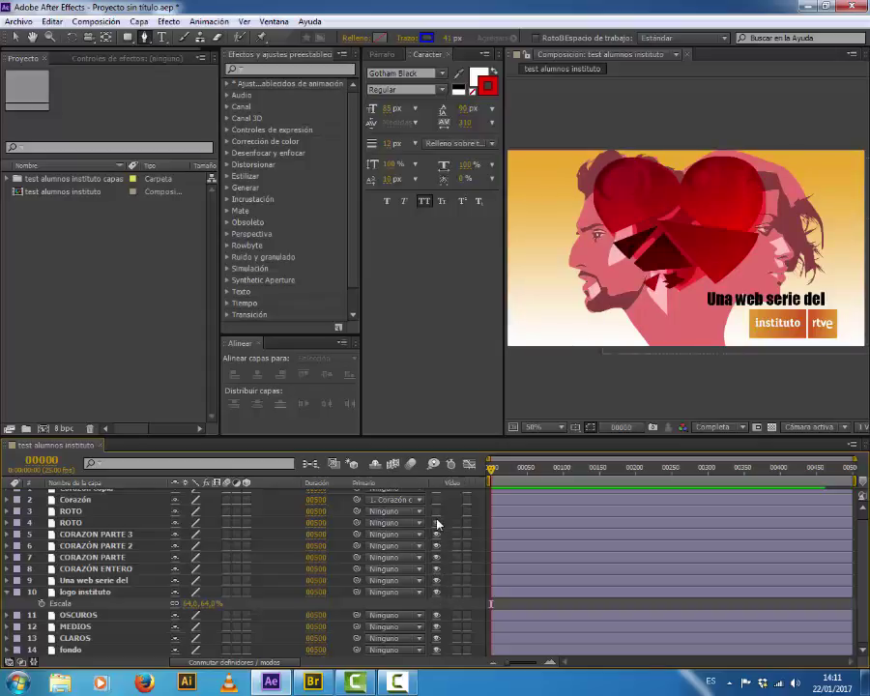
left_click(437, 522)
left_click(437, 510)
left_click(437, 499)
scroll(458, 562, "up", 1)
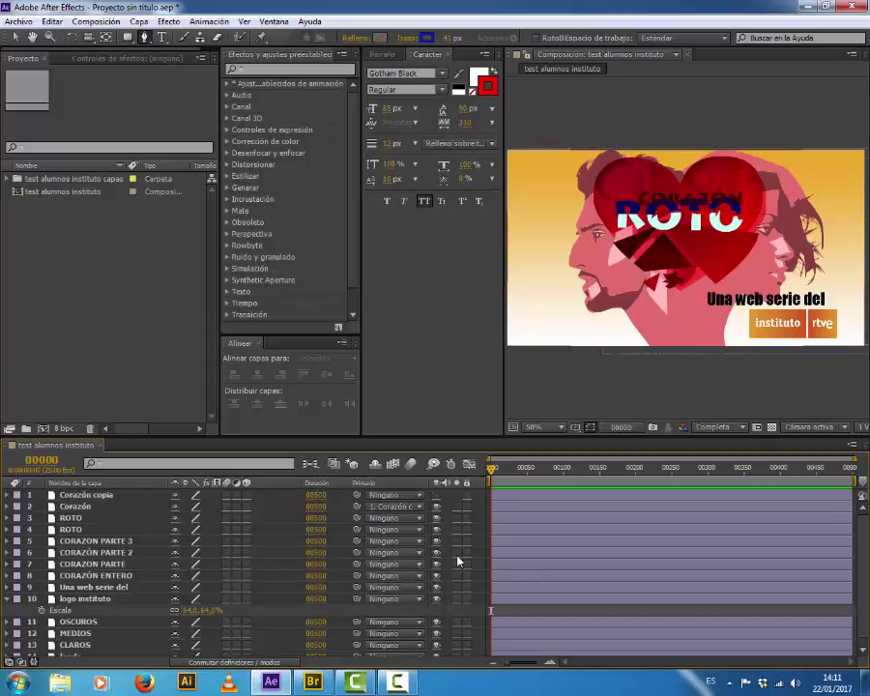
left_click(437, 495)
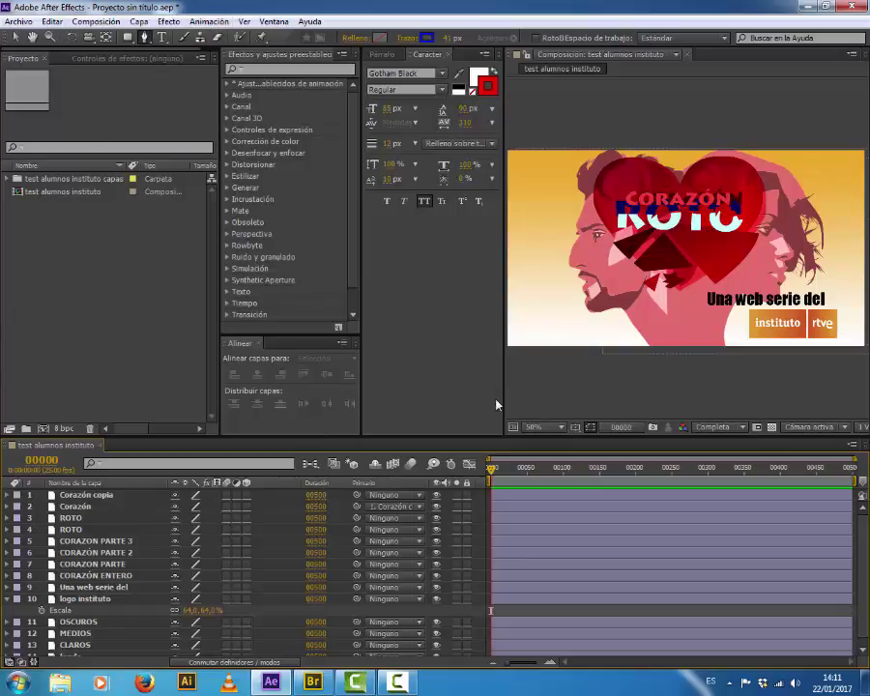
Step: Apply the Desenfoque rápido effect to the logo instituto layer
scroll(87, 626, "down", 1)
left_click(91, 641)
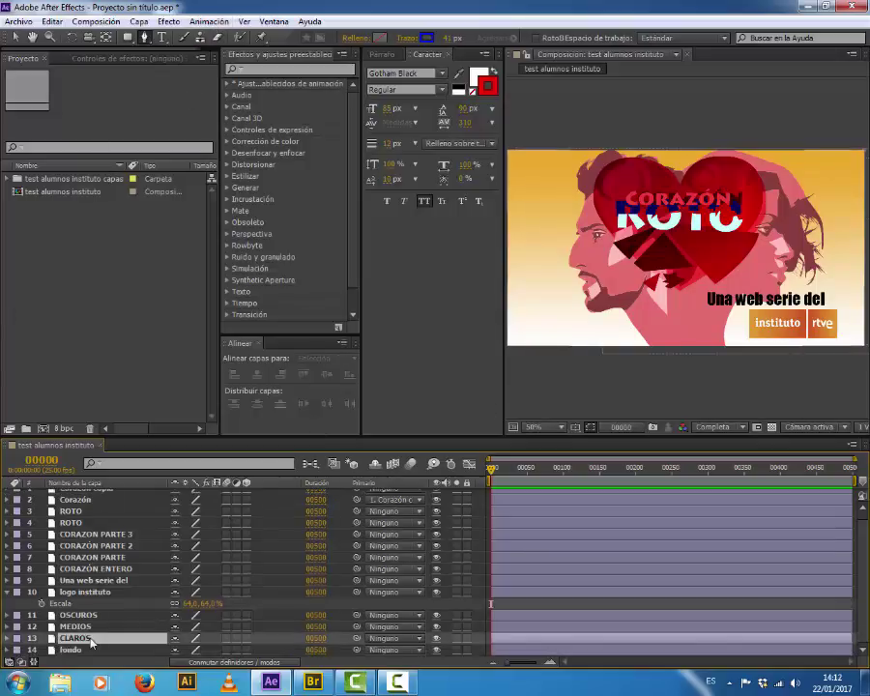
key("Return")
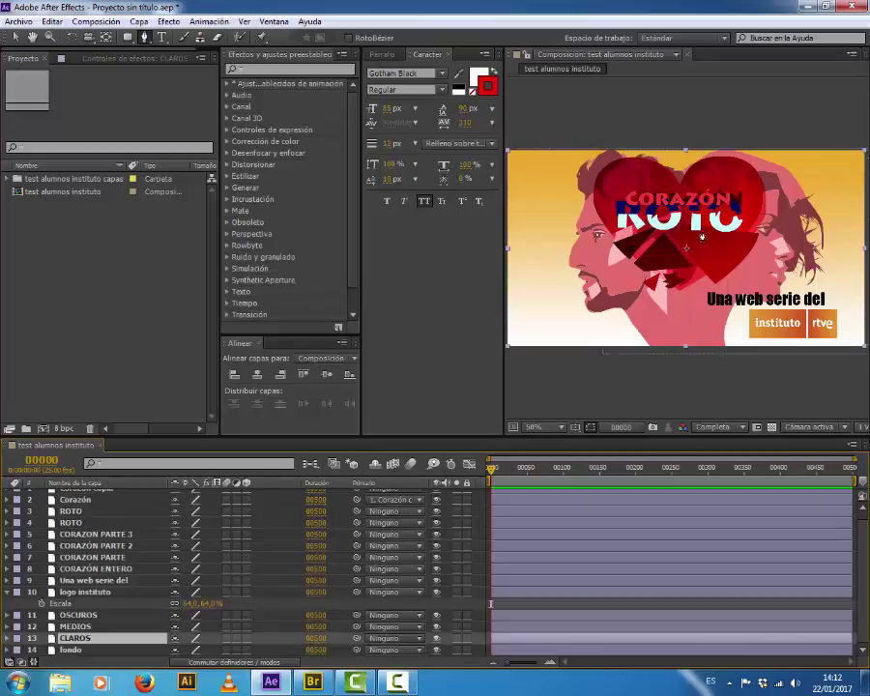
left_click(81, 591)
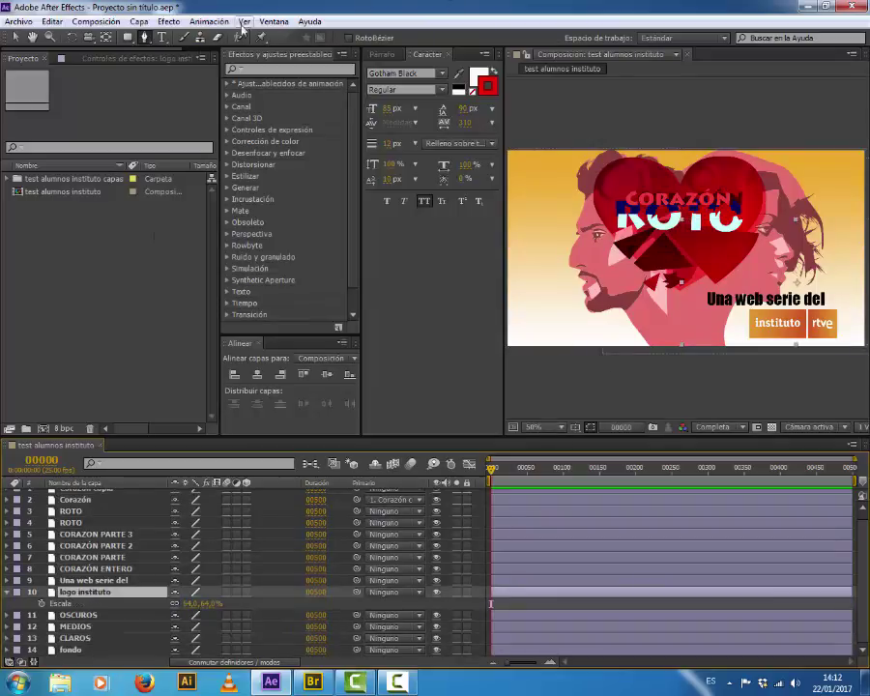
left_click(168, 21)
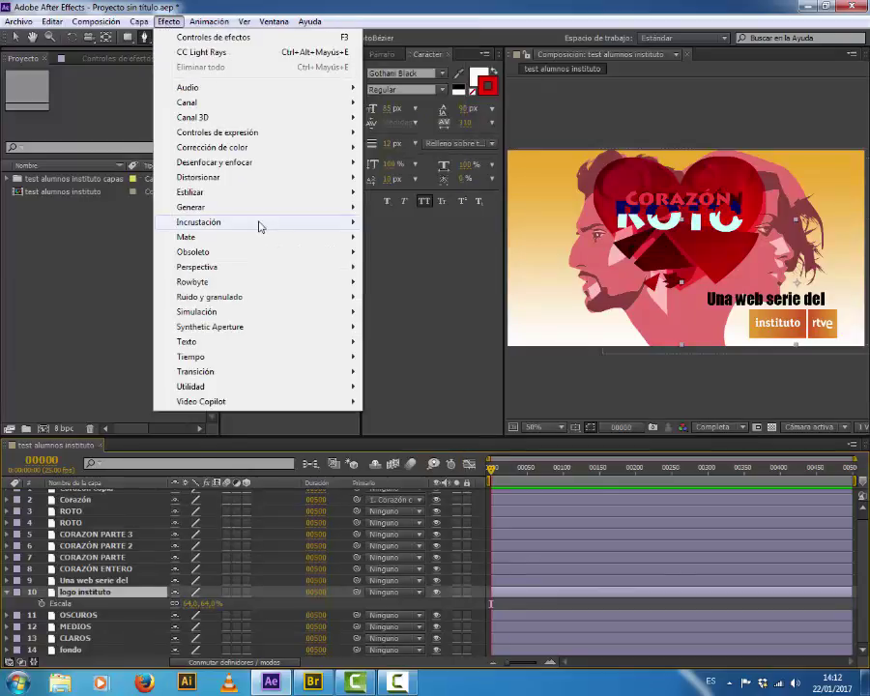
mouse_move(240, 168)
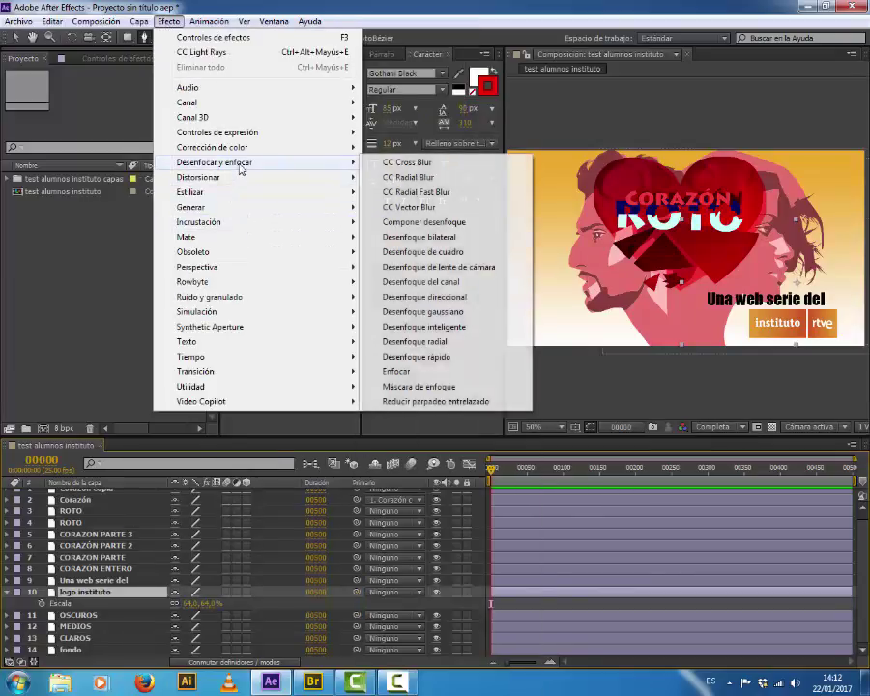
left_click(452, 356)
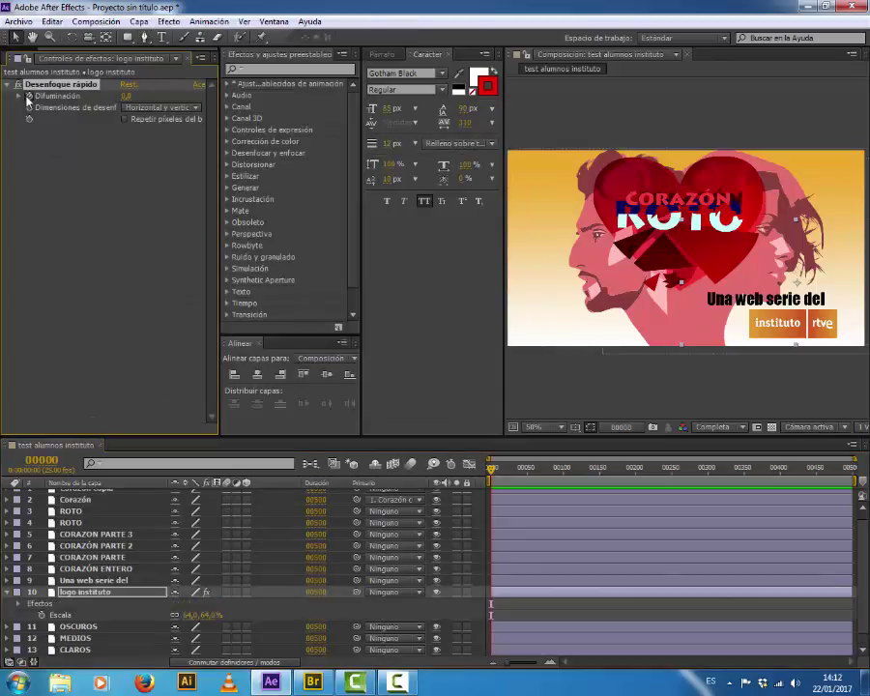
Step: Try a Difuminación of 35 on the logo's blur and keyframe it at 0 on frame 0
left_click_drag(126, 96, 151, 101)
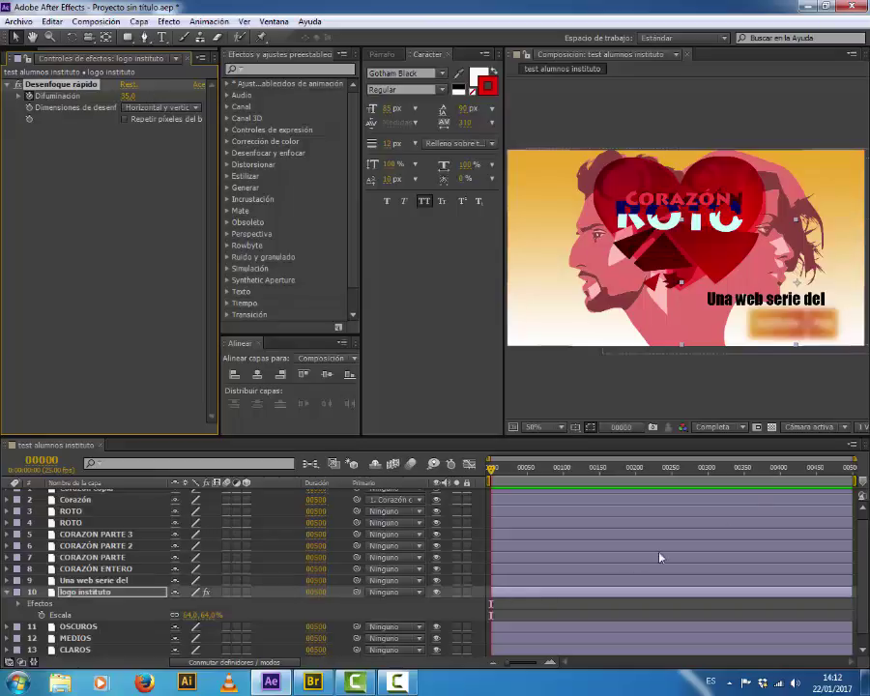
left_click(126, 96)
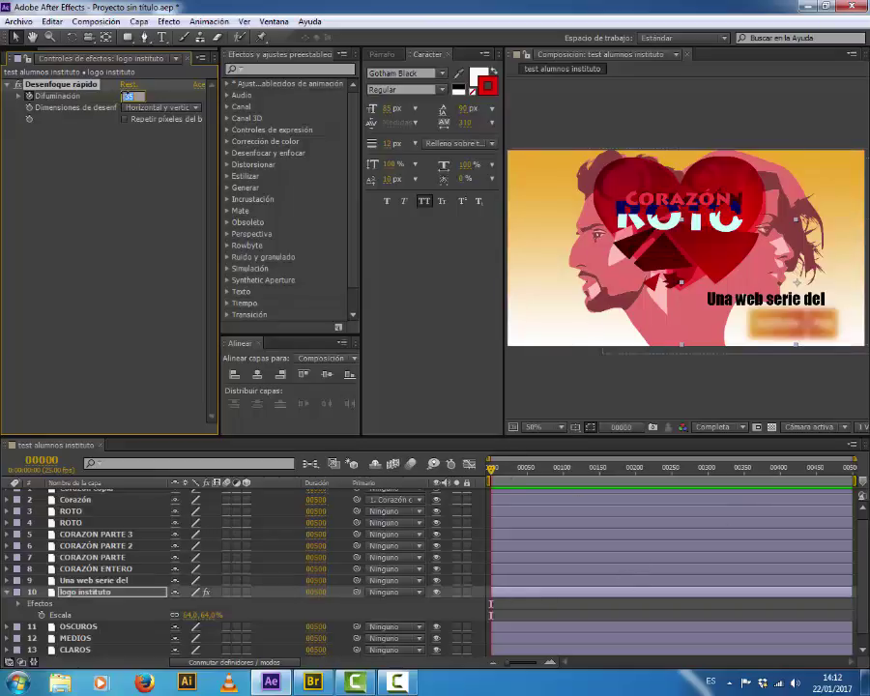
type("0")
key("Return")
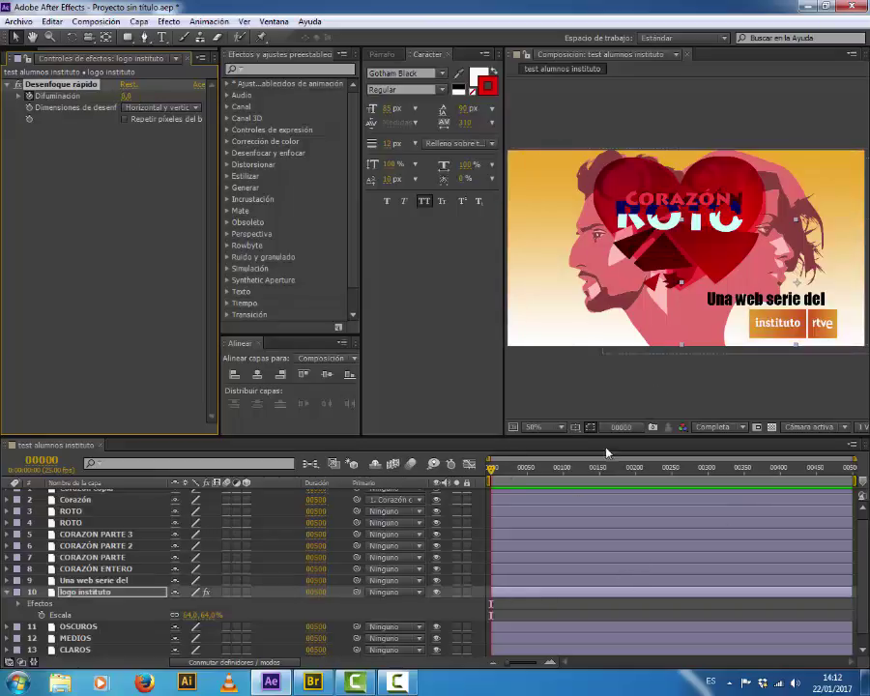
Step: Add a Difuminación keyframe of 30 at frame 45 to the logo's blur
left_click(525, 473)
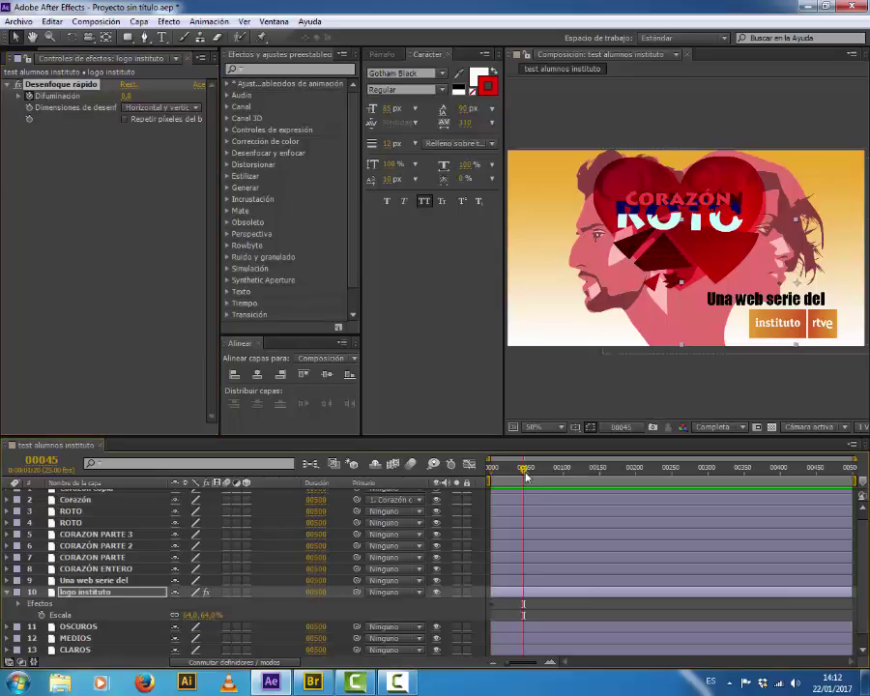
left_click(129, 96)
type("30")
key("Return")
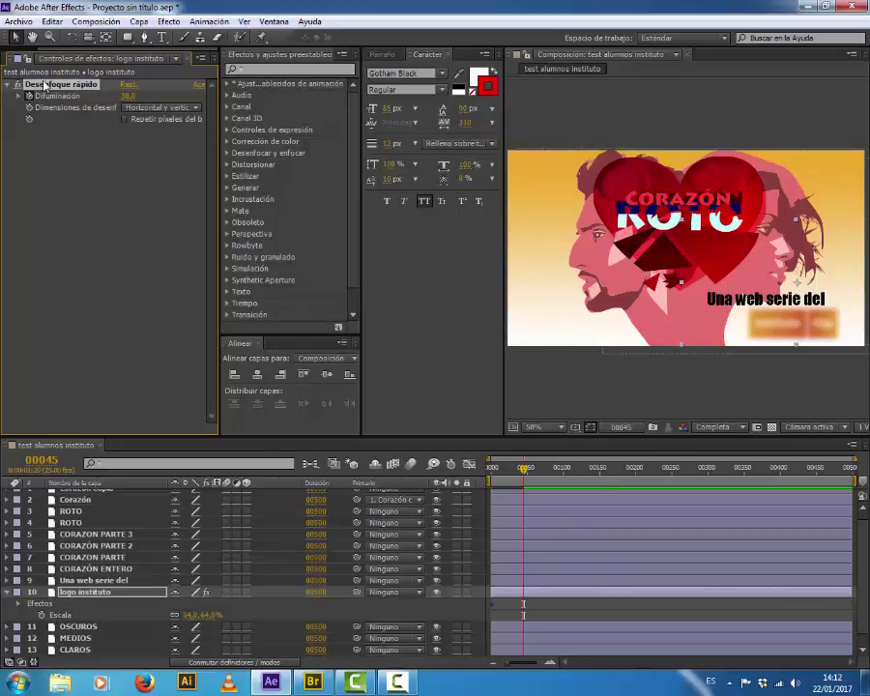
Step: Remove the Difuminación keyframes from the logo's blur, set its value to 0 and collapse the effect
left_click(76, 176)
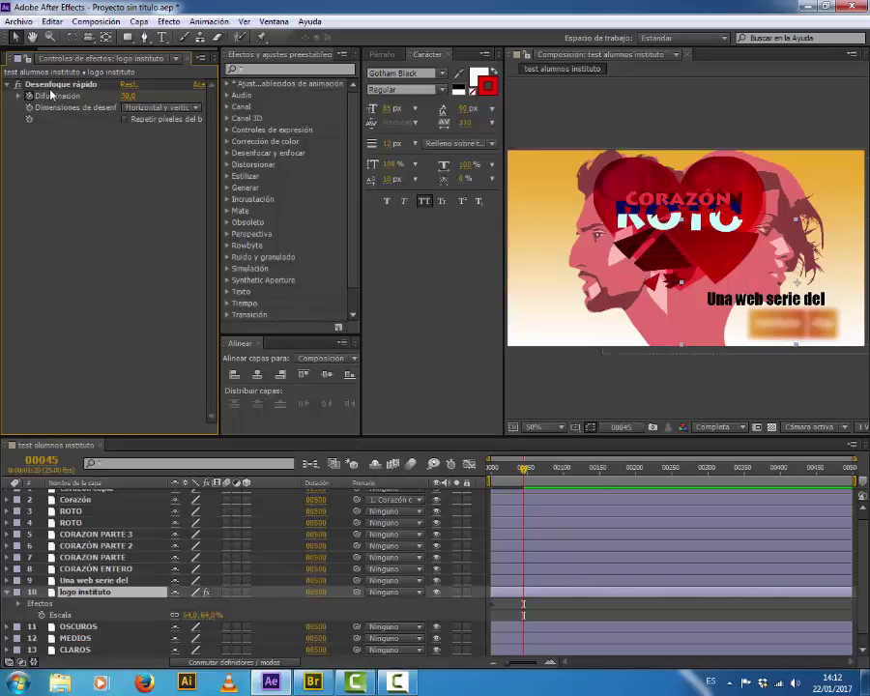
left_click(135, 101)
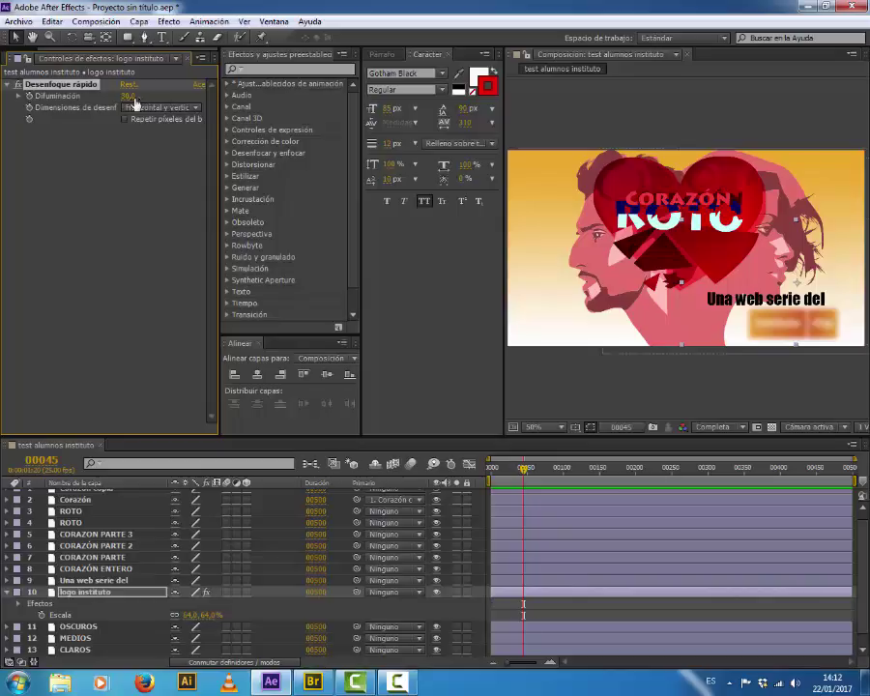
left_click(128, 97)
type("0")
key("Return")
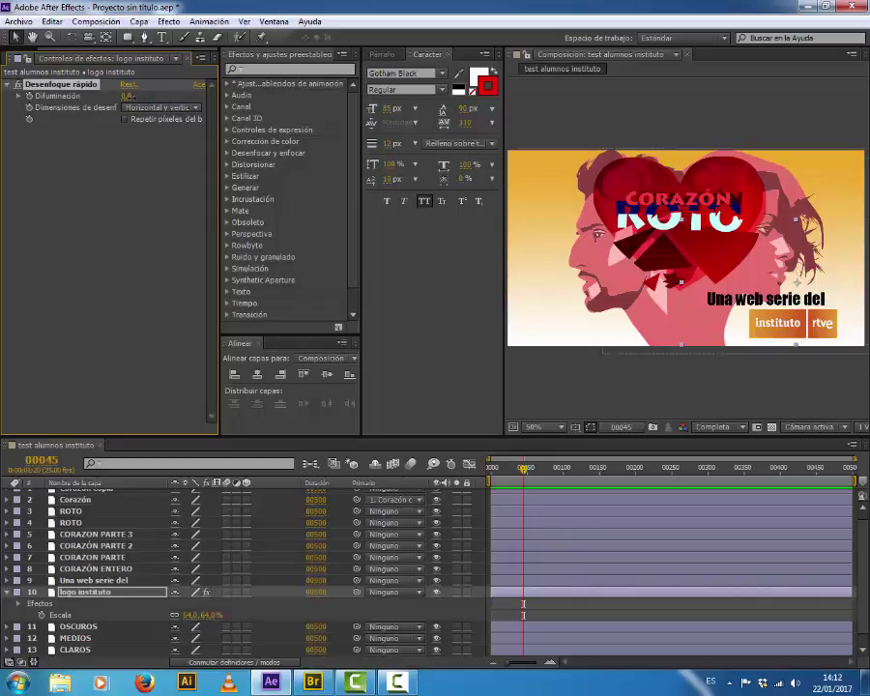
left_click(8, 85)
left_click(107, 162)
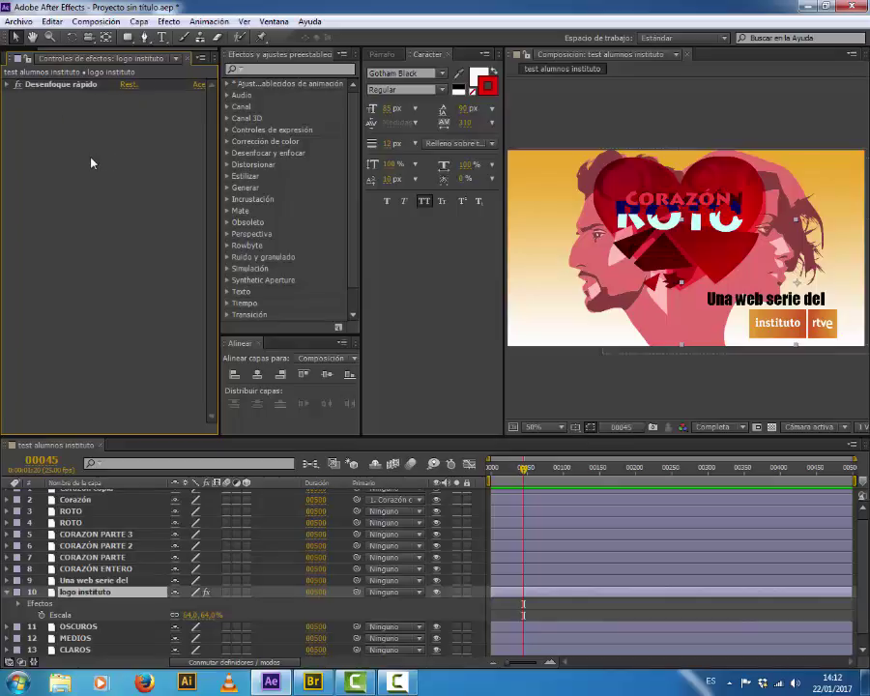
Step: Create an adjustment layer above all layers and add the keyframed Desenfoque rápido effect to it
scroll(223, 512, "up", 1)
left_click(139, 22)
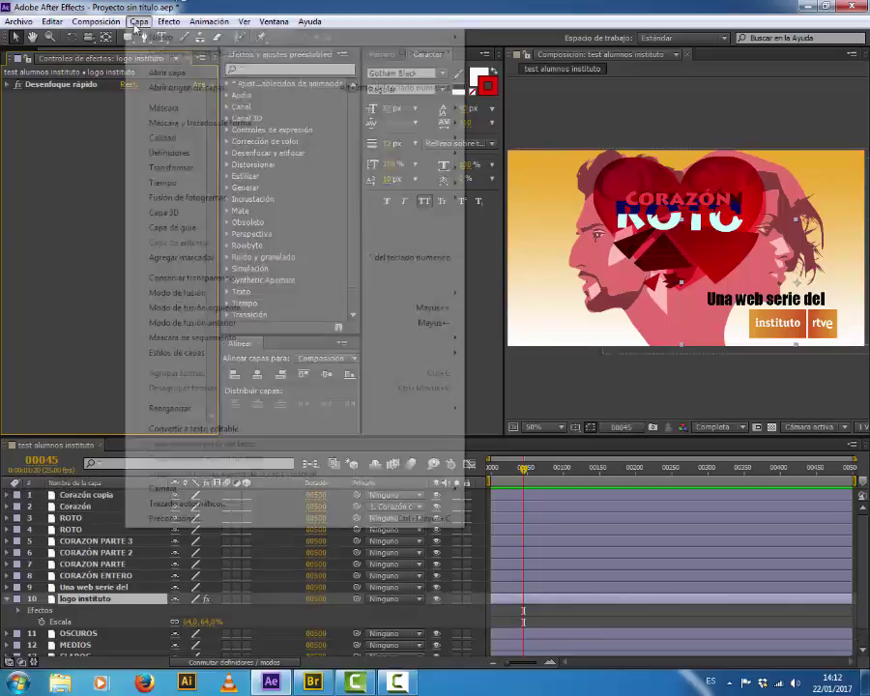
mouse_move(405, 37)
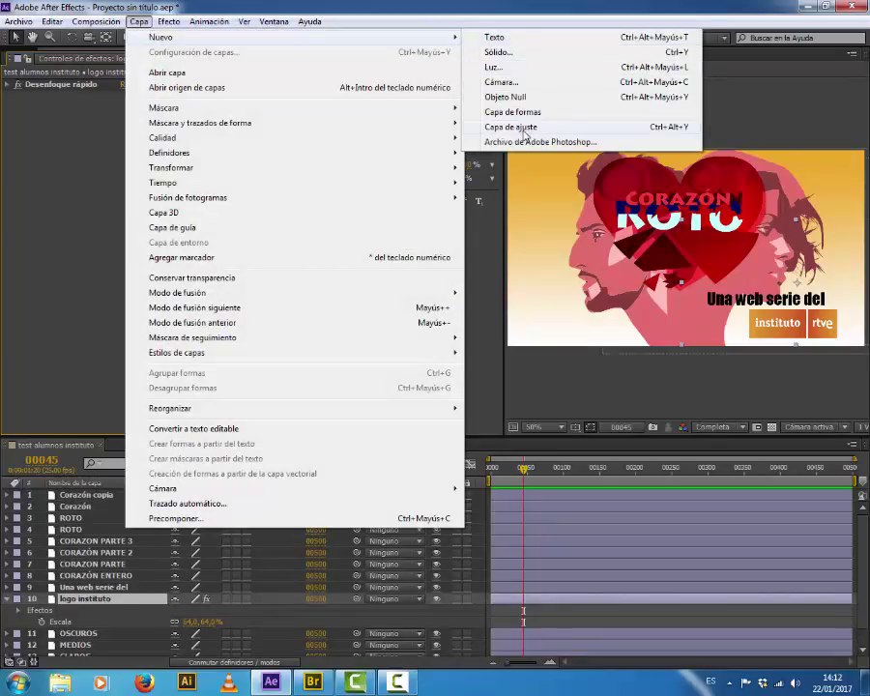
left_click(512, 127)
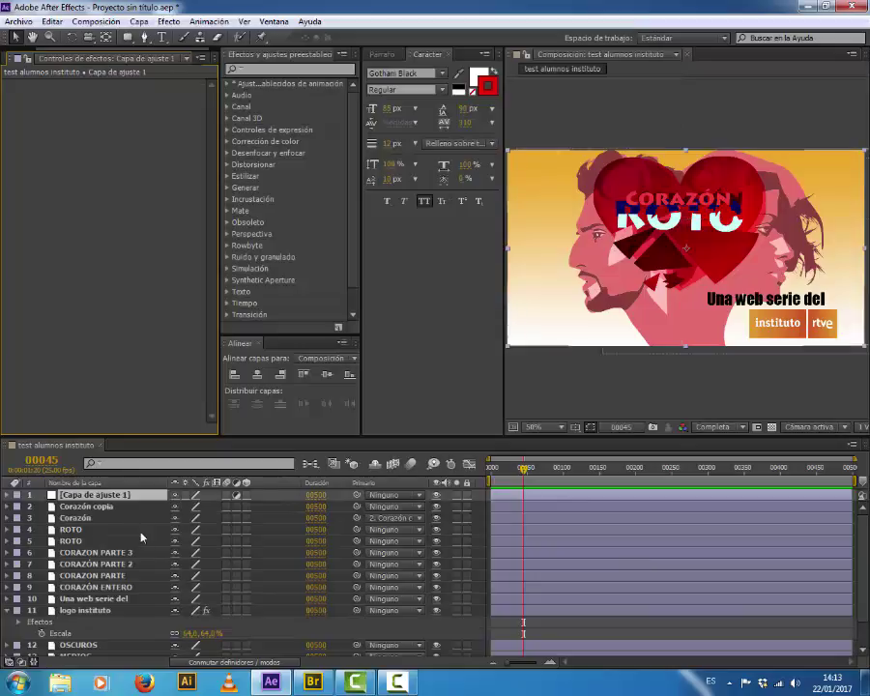
left_click(129, 494)
key("ctrl+alt+shift+e")
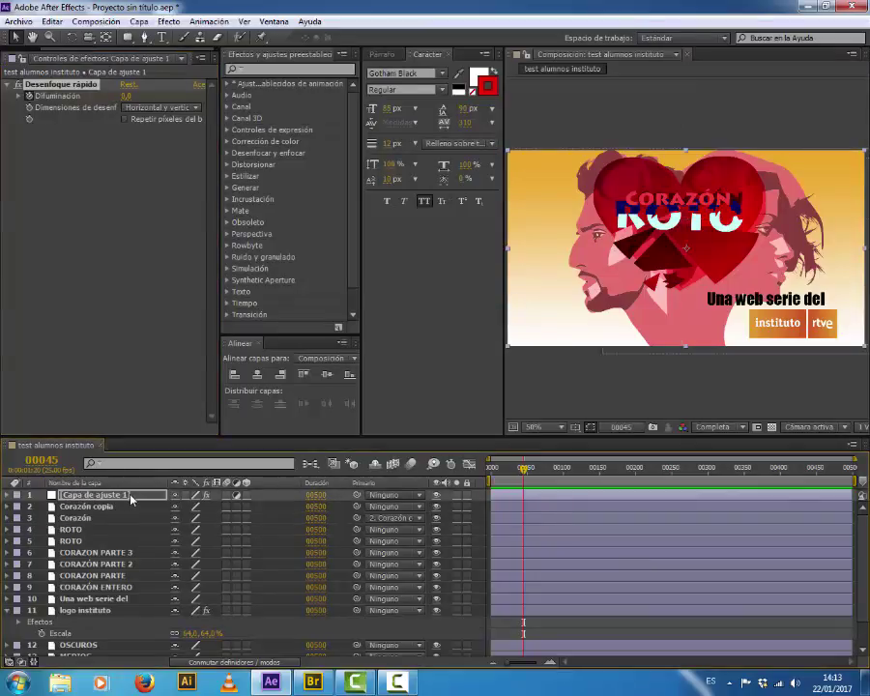
Step: Reveal the adjustment layer's Difuminación keyframes and play the animated blur from frame 0
left_click_drag(521, 470, 492, 520)
key("u")
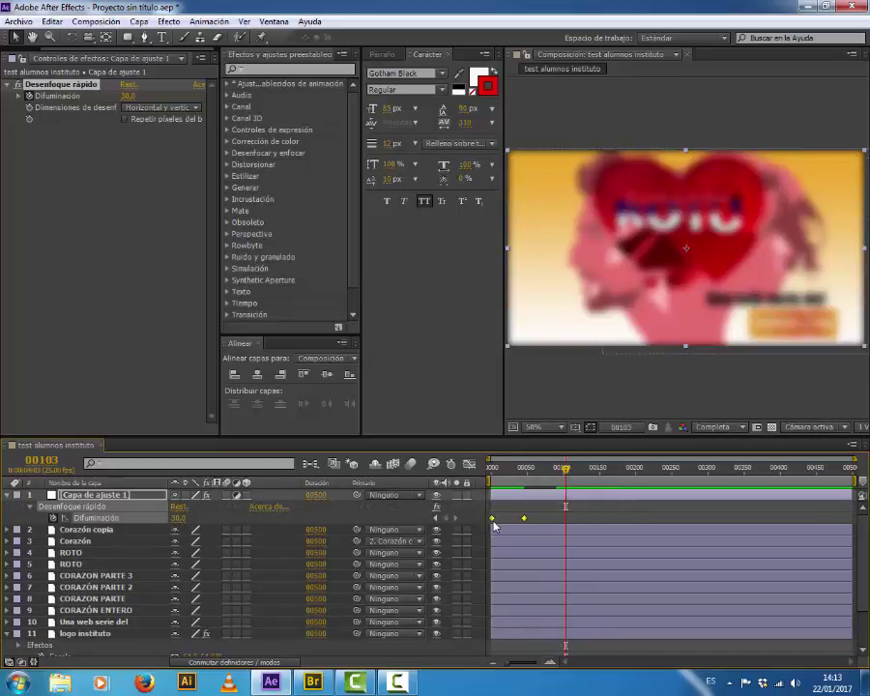
left_click(491, 469)
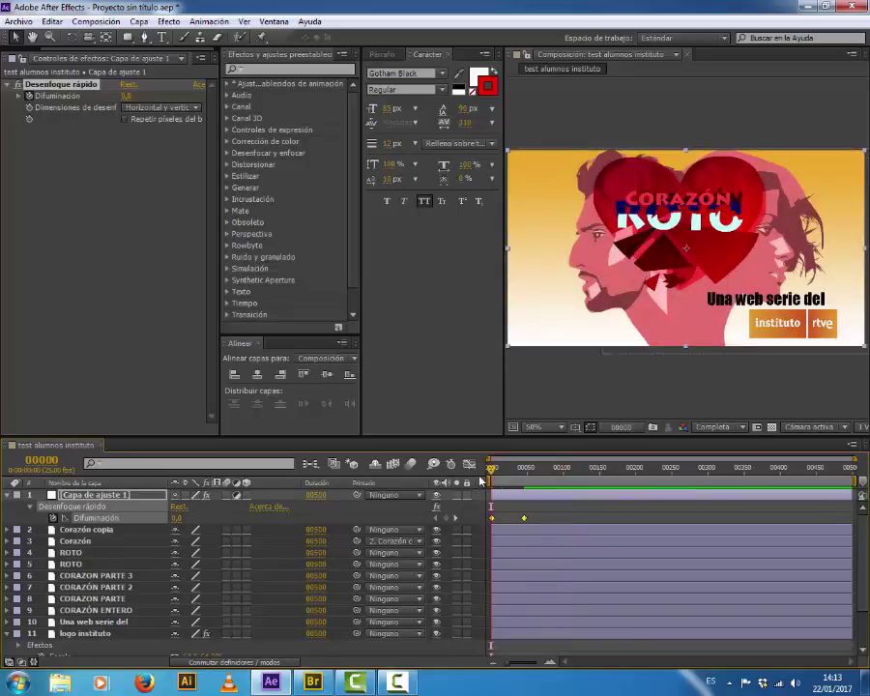
key("space")
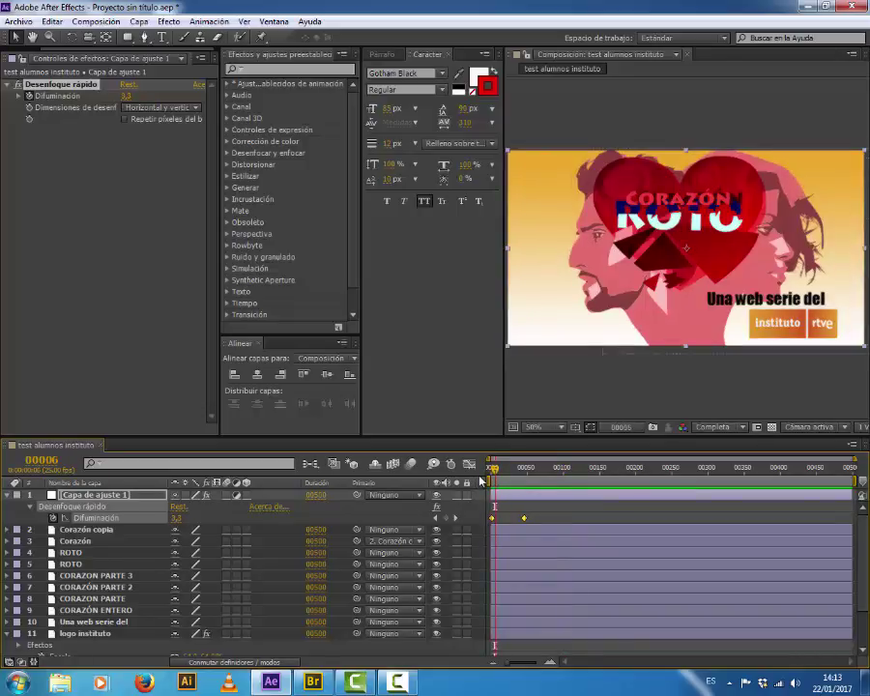
Step: Move the adjustment layer below the two ROTO layers and play the blur animation
left_click(7, 495)
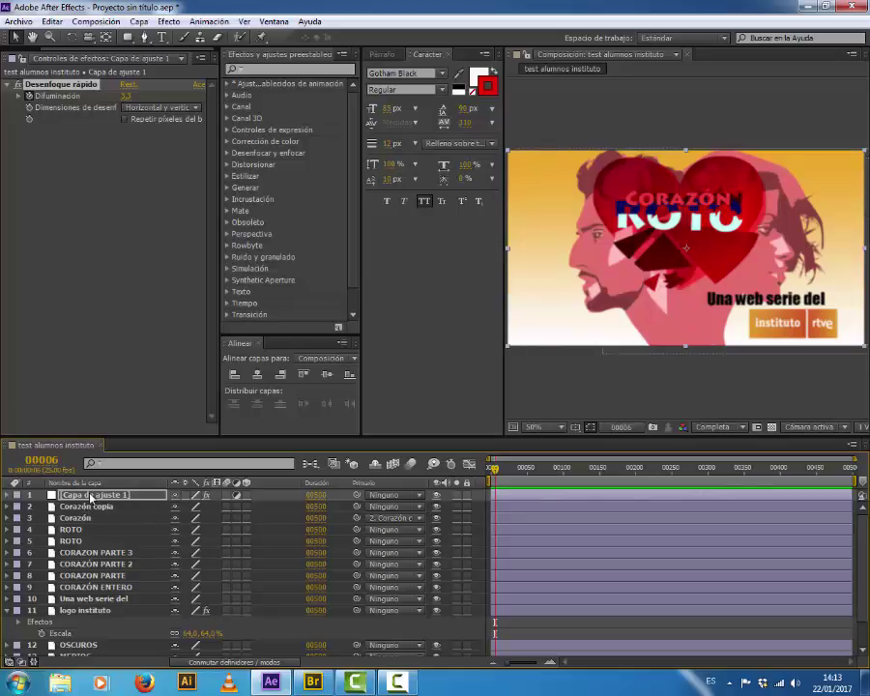
left_click_drag(90, 497, 85, 547)
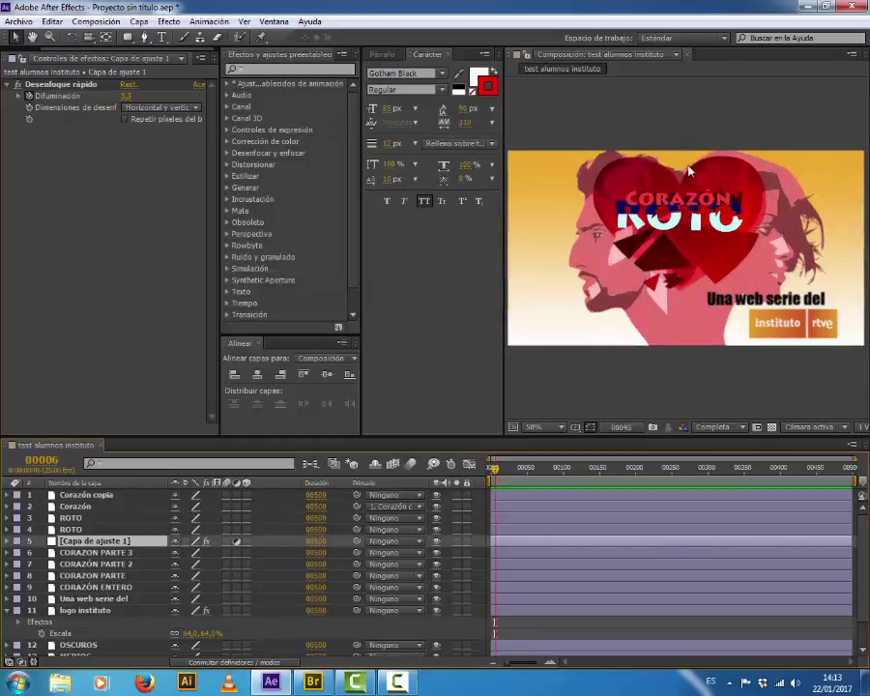
key("space")
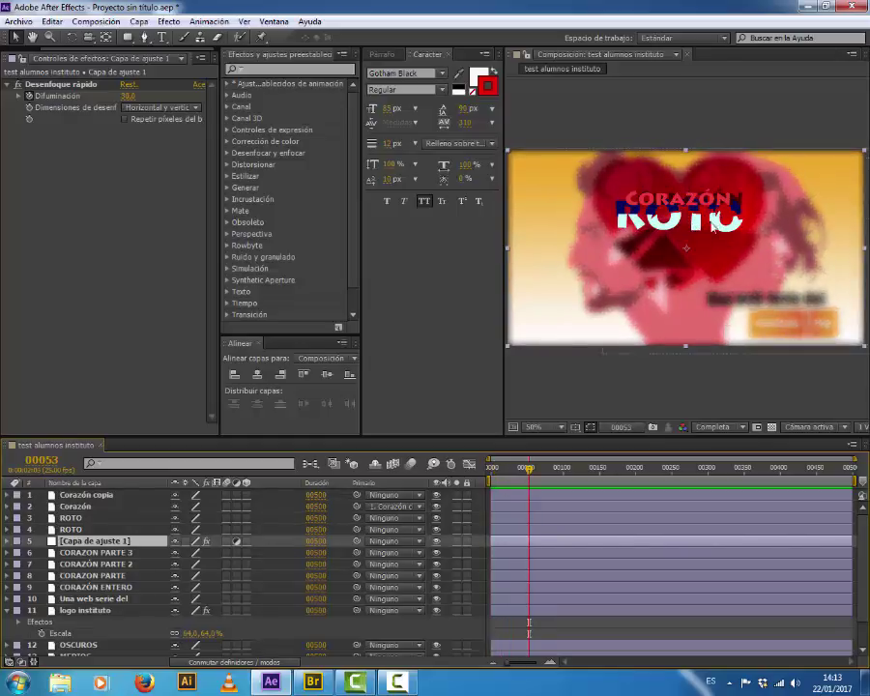
Step: Collapse the logo instituto layer and move it and the Una web serie del layer directly above the adjustment layer
left_click(7, 610)
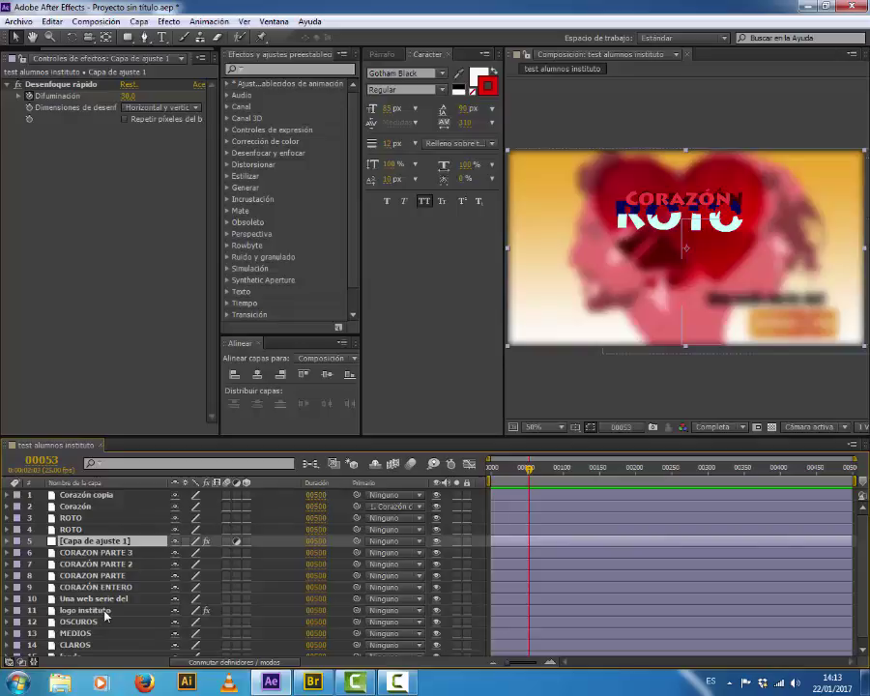
left_click(104, 611)
left_click(116, 599, "shift")
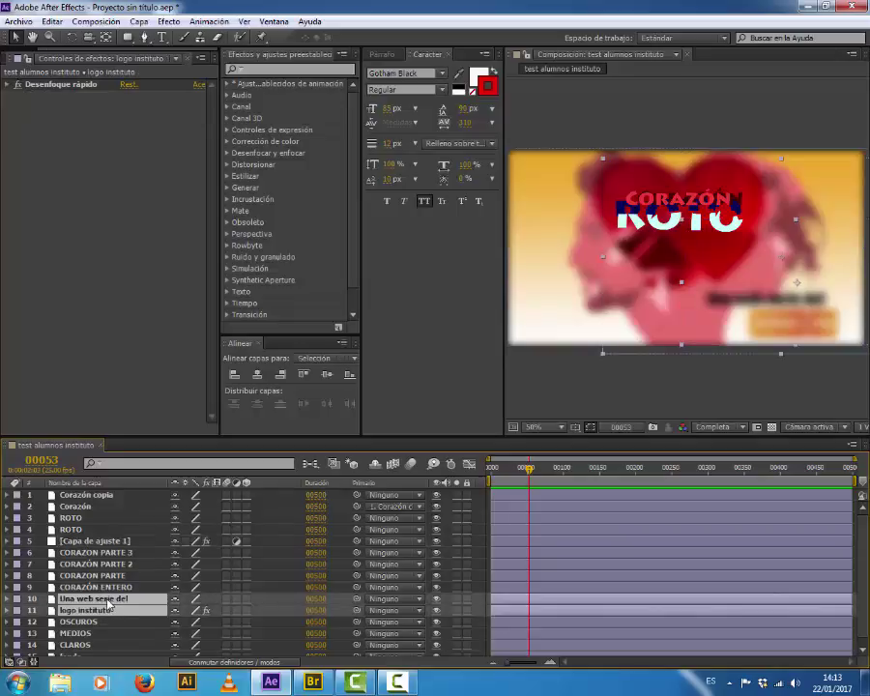
left_click_drag(116, 605, 135, 538)
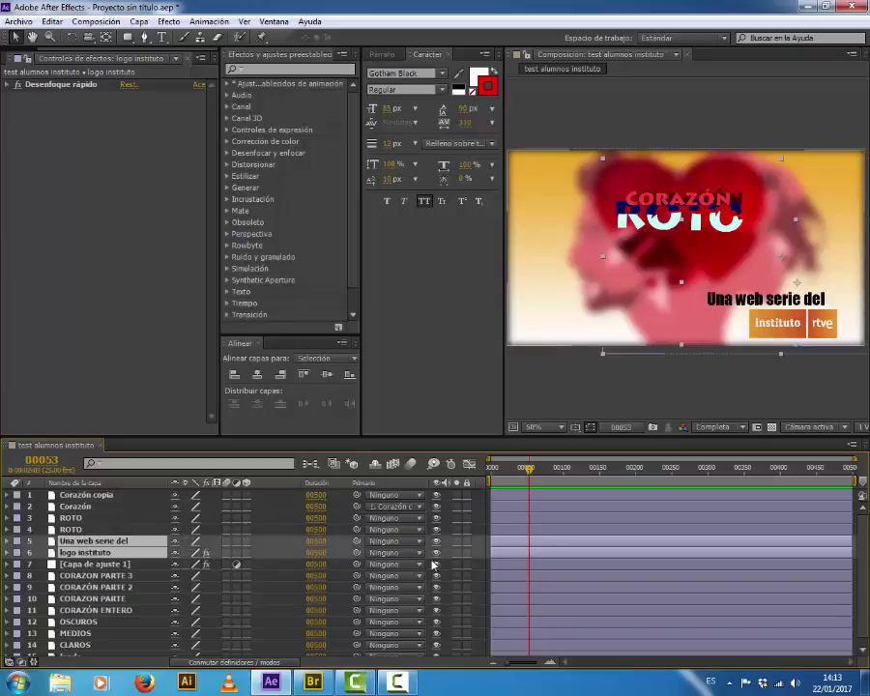
Step: Play the blur animation from frame 0 to check the two unblurred layers, and return to the start
key("Home")
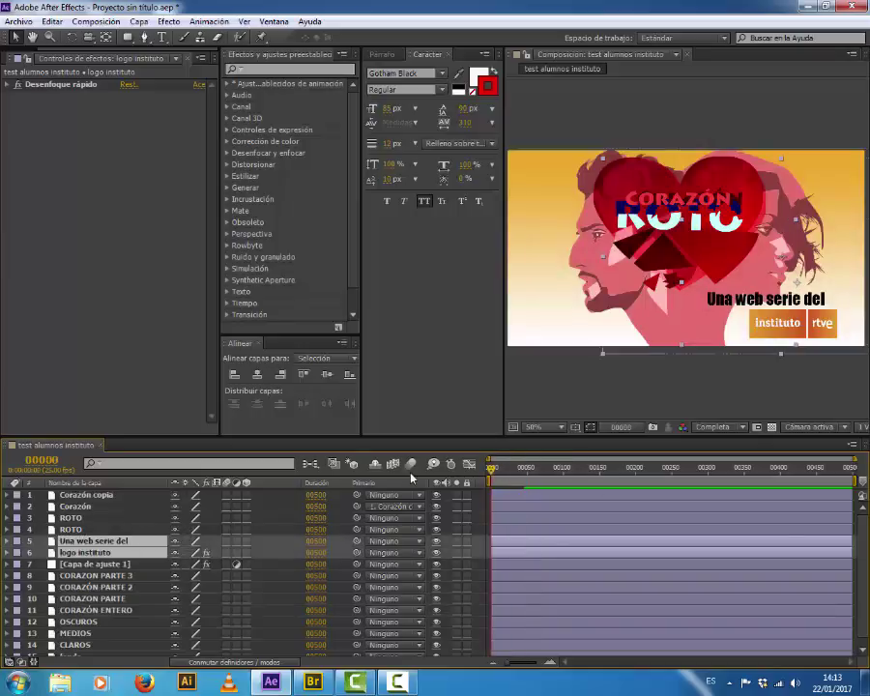
key("space")
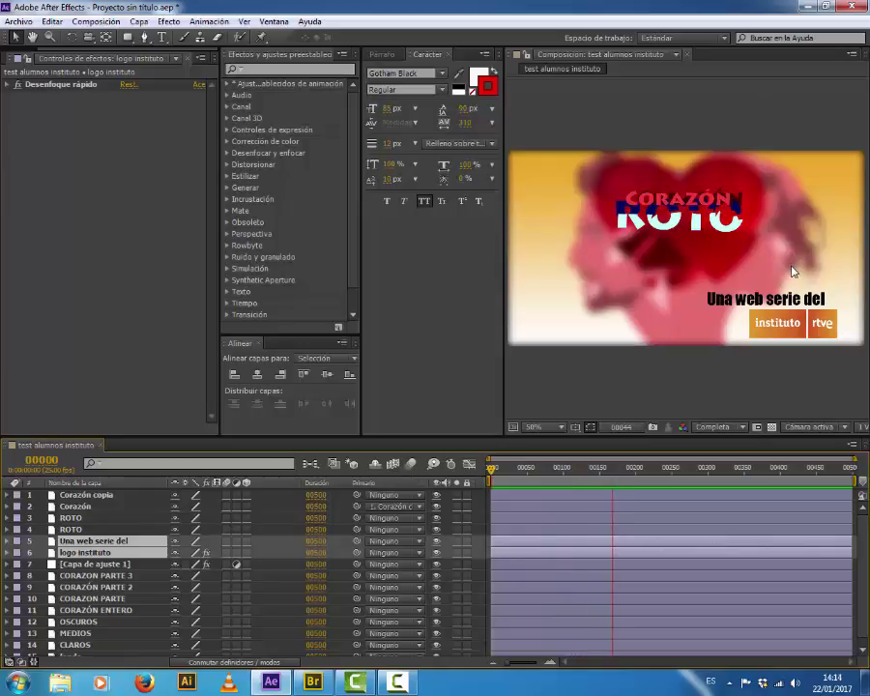
key("space")
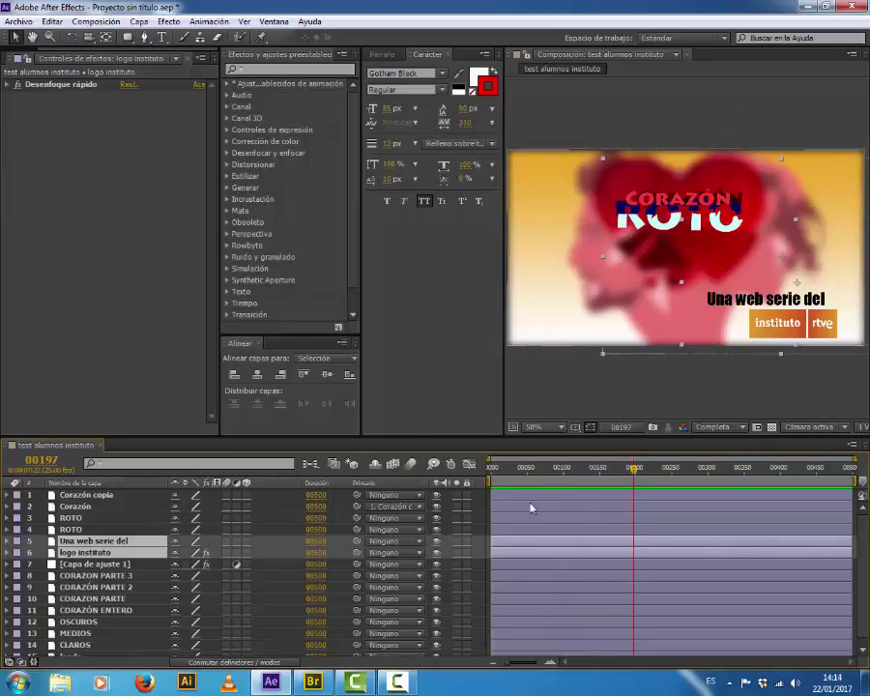
left_click_drag(555, 467, 483, 467)
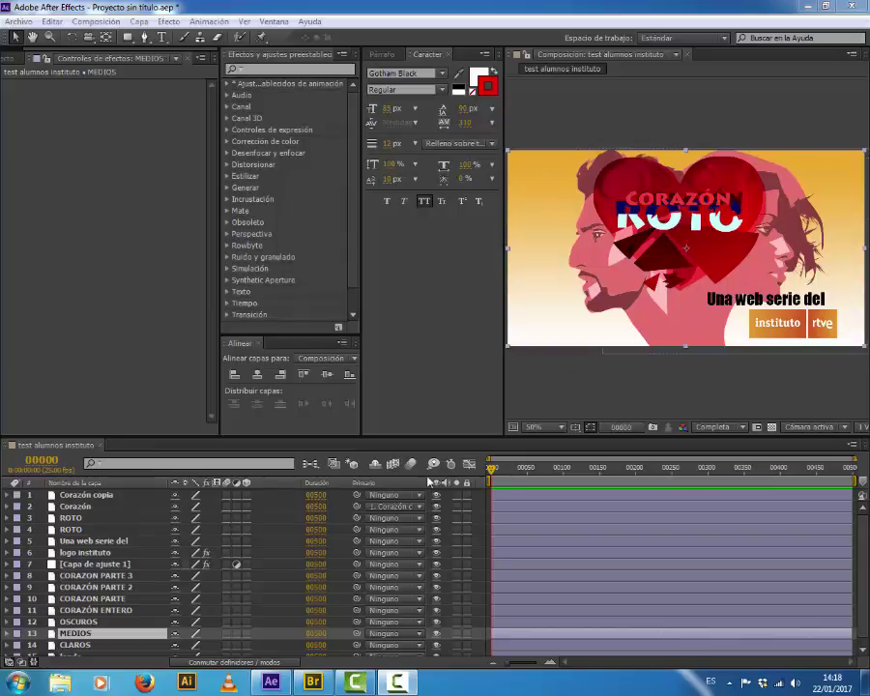
Step: Add the expression wiggle (2,50) to the Corazón layer's Posición and preview the motion
left_click(78, 507)
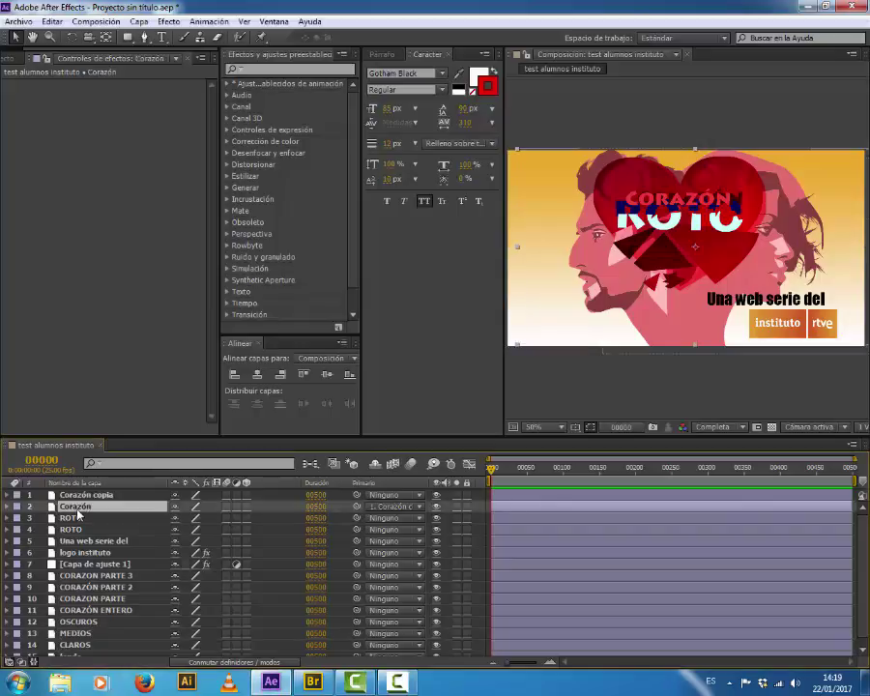
key("p")
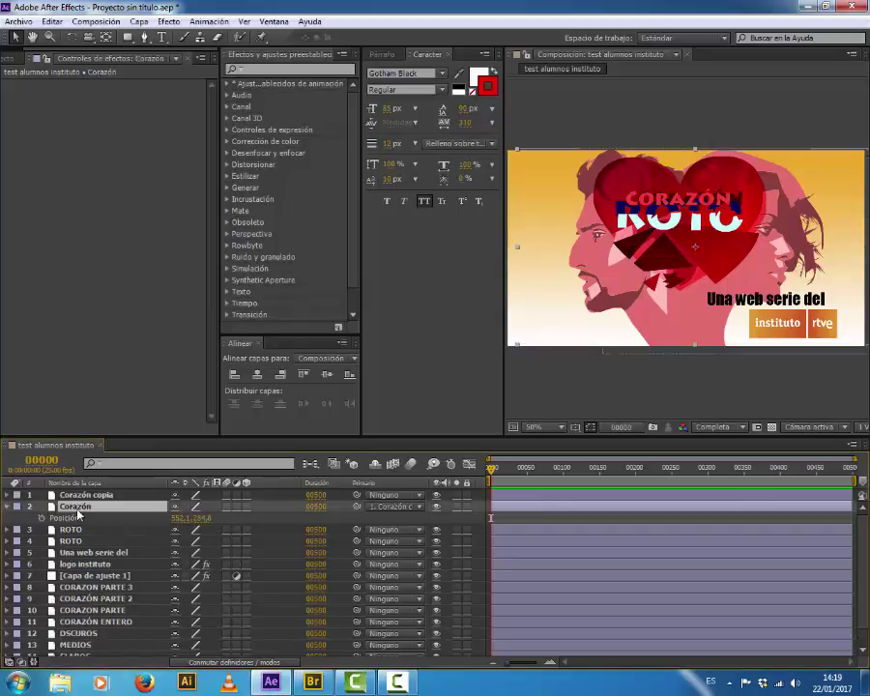
left_click(44, 519, "alt")
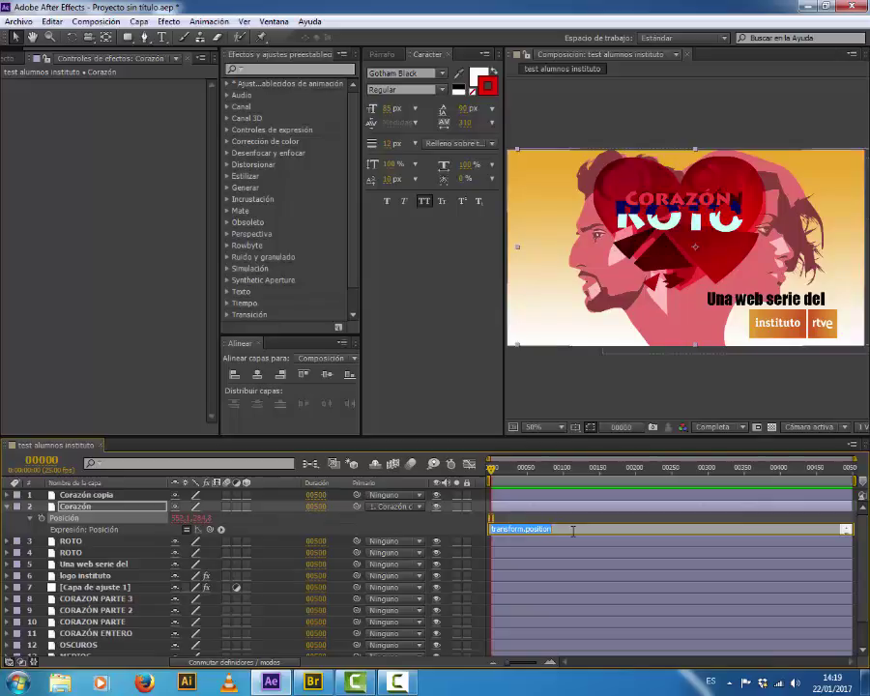
type("wiggle (")
type("2,")
type("50)")
left_click(256, 528)
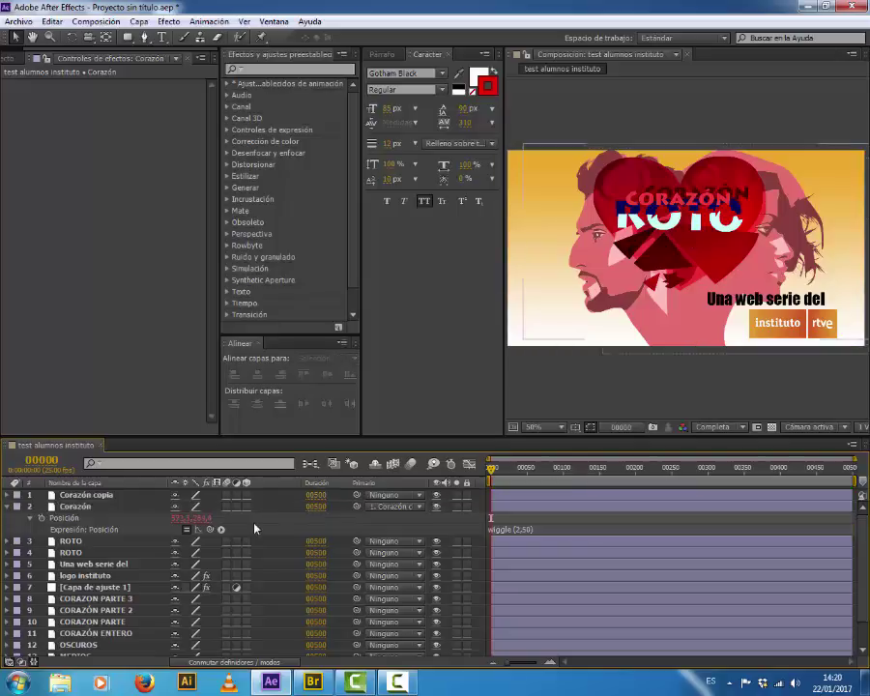
key("KP_0")
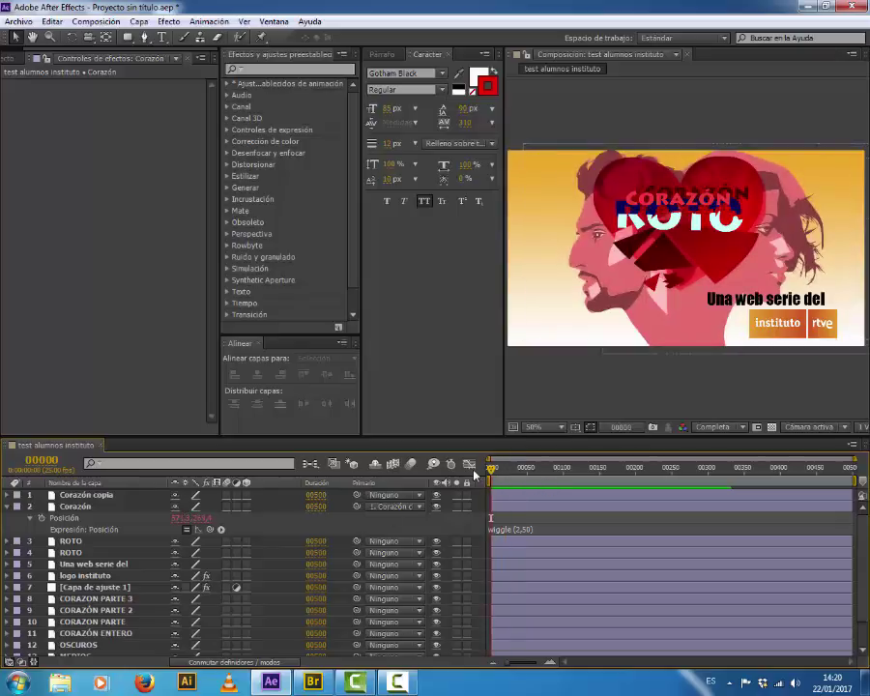
Step: Set the Corazón layer's parent to Ninguno, parent Corazón copia to Corazón, and preview the result
left_click(71, 508)
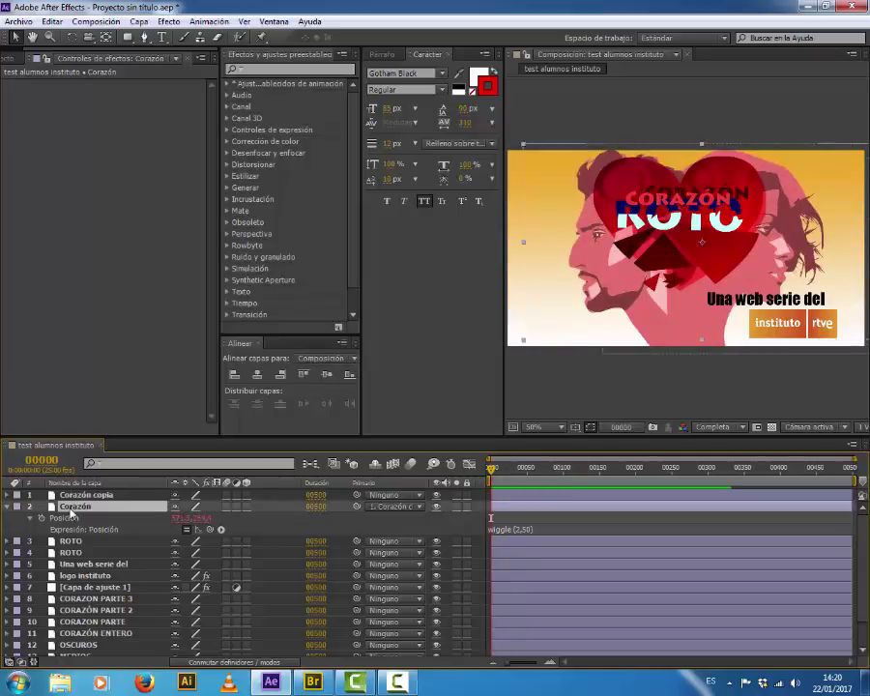
left_click(120, 495)
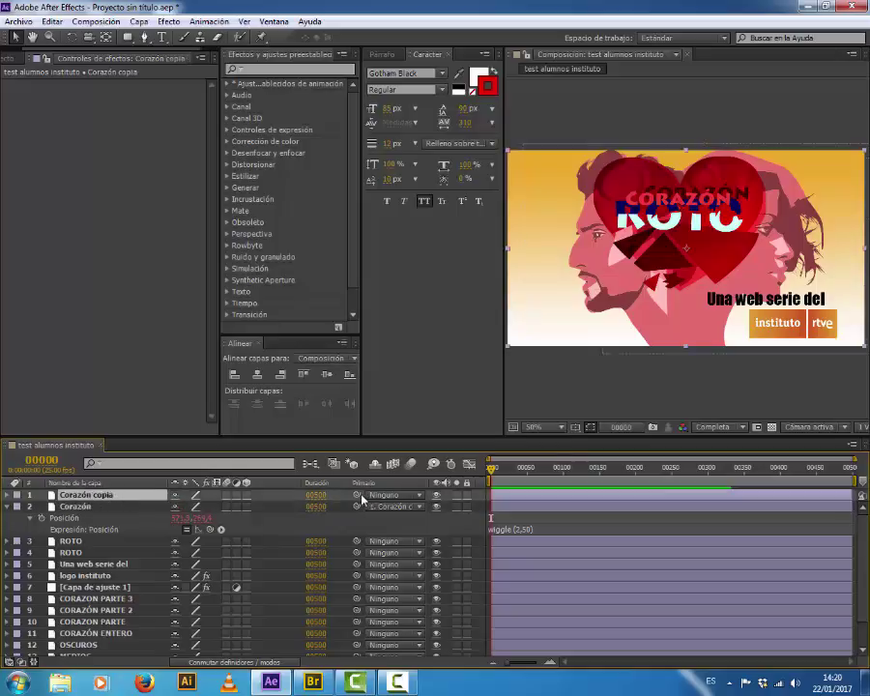
left_click_drag(356, 494, 77, 515)
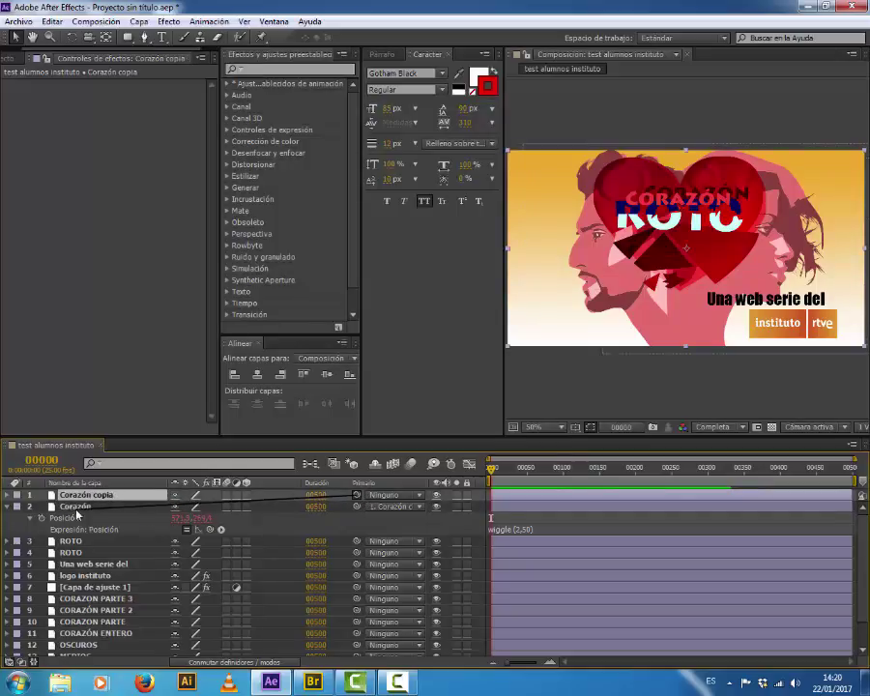
left_click(411, 506)
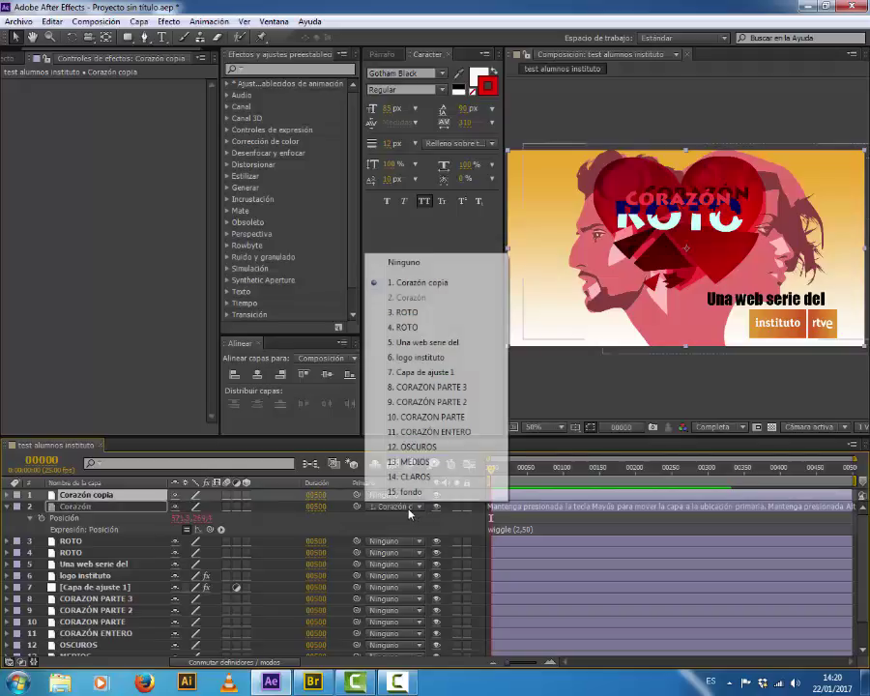
left_click(437, 263)
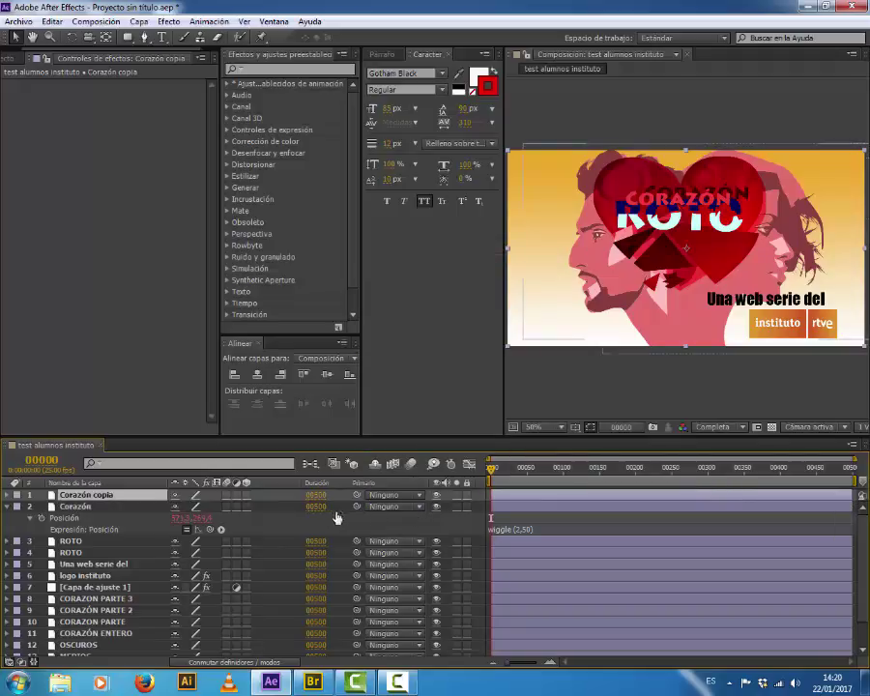
left_click_drag(357, 494, 90, 512)
key("KP_0")
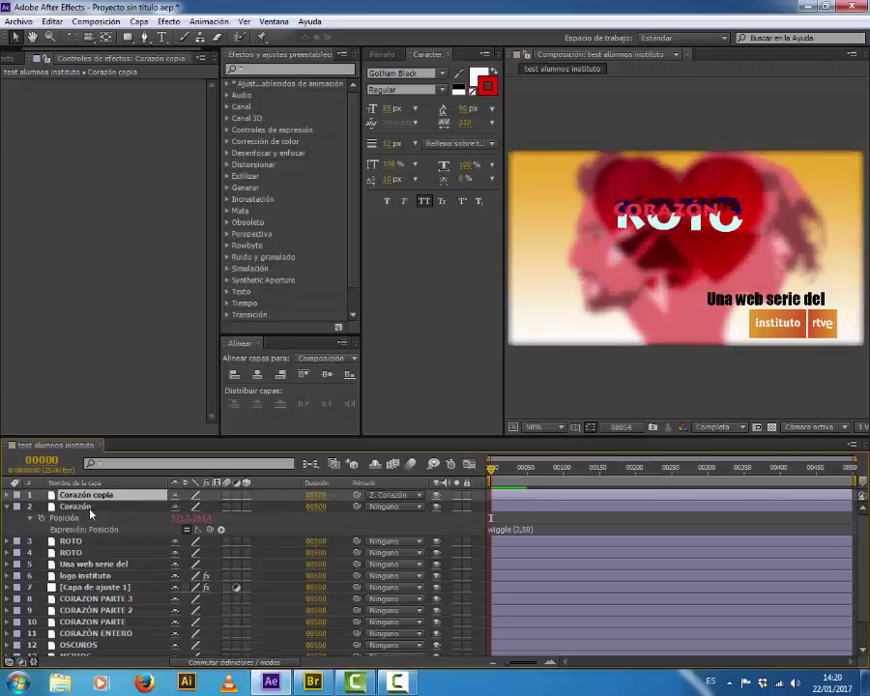
Step: Add the expression wiggle (5,12) to the Corazón copia layer's Posición
left_click(113, 496)
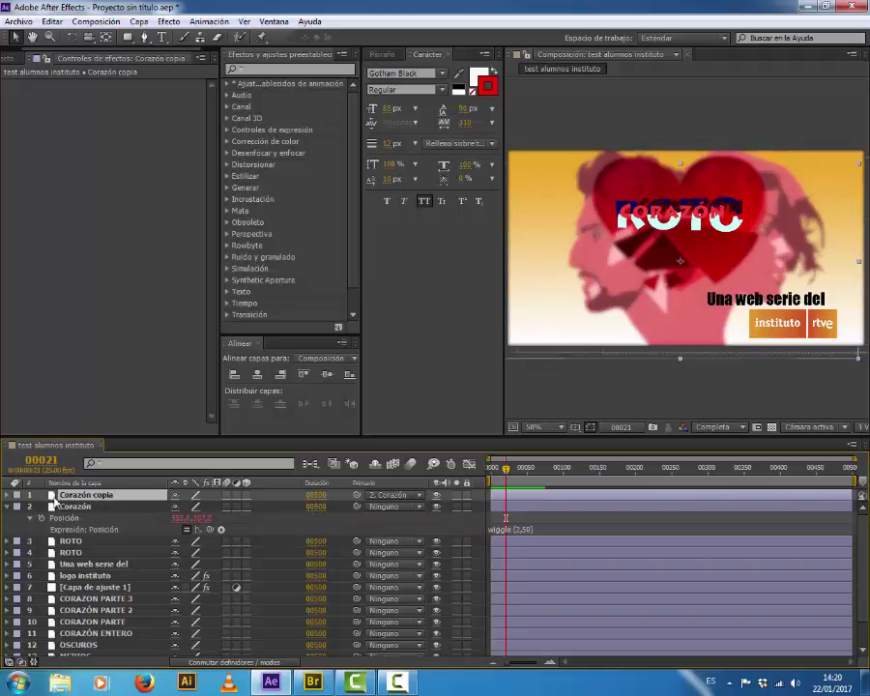
key("p")
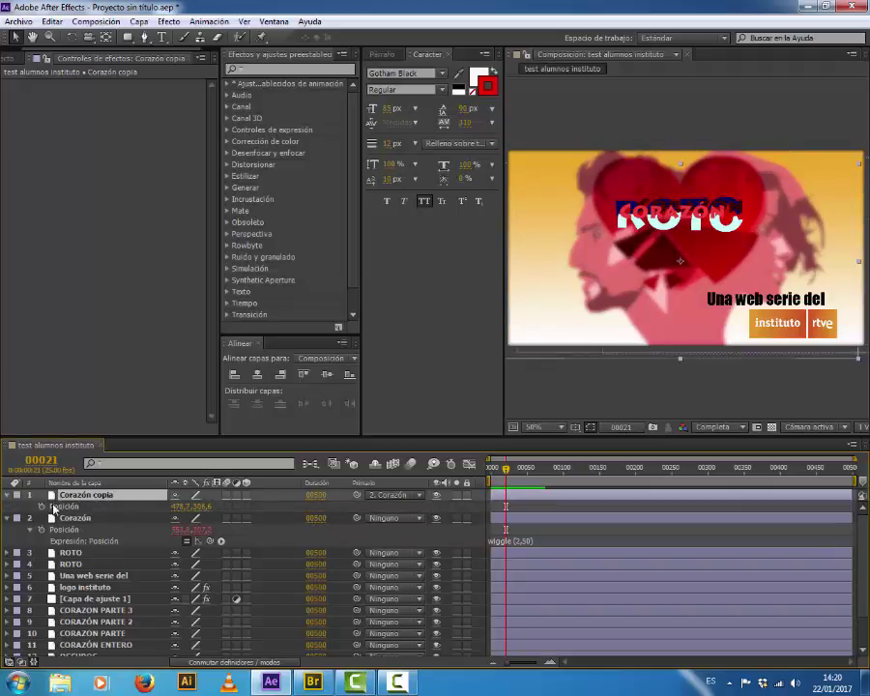
left_click(40, 507, "alt")
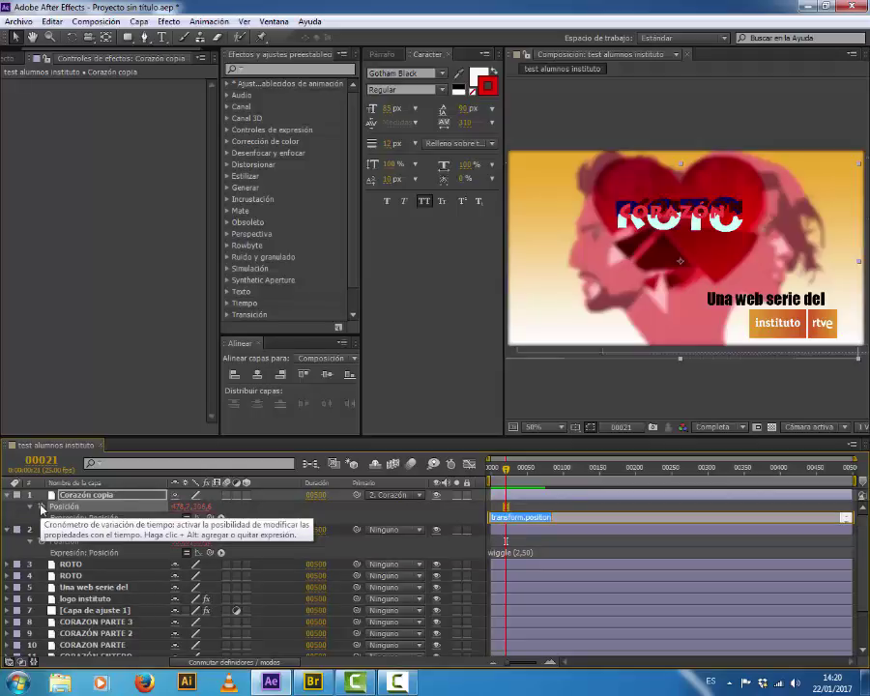
type("wigl")
key("BackSpace")
type("gle (5,12")
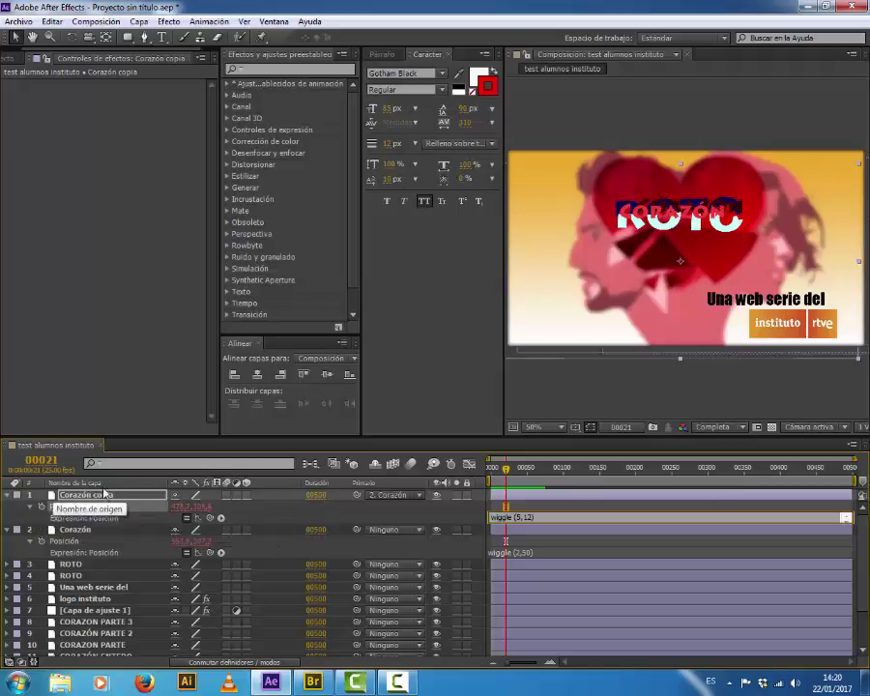
left_click(384, 522)
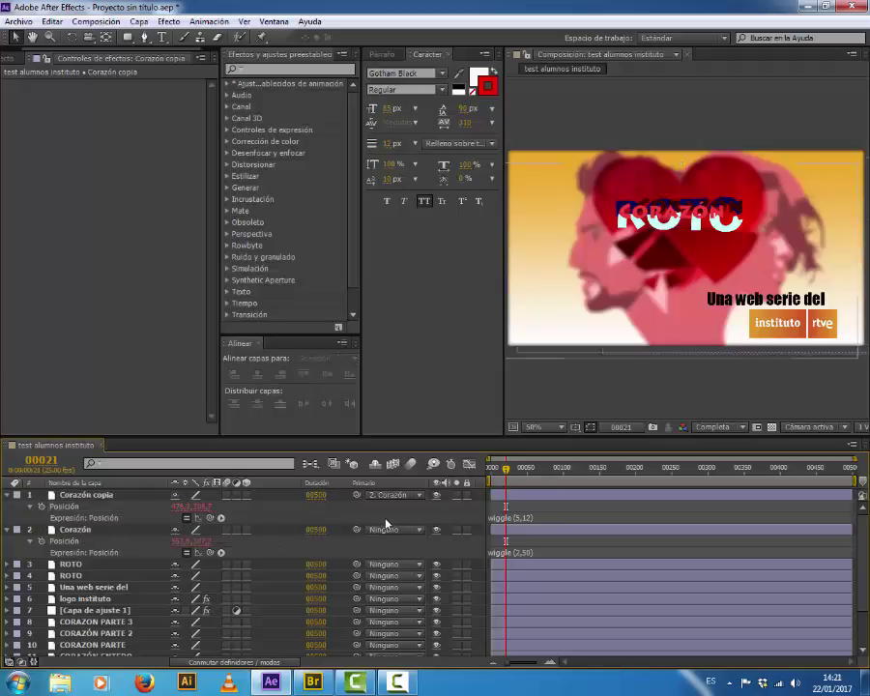
Step: Play the combined wiggle motion of both Corazón layers and return to frame 0
key("space")
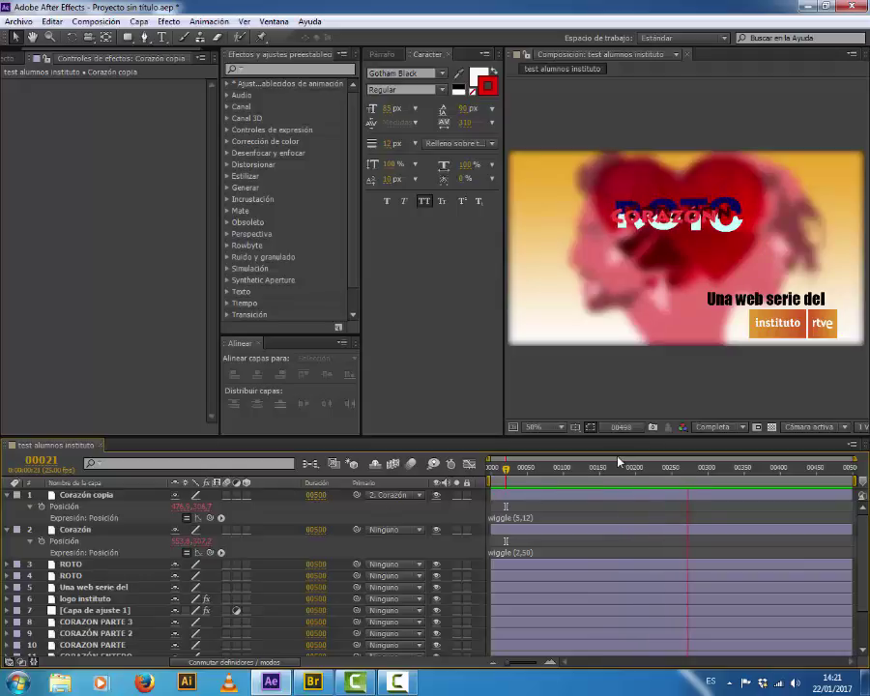
key("space")
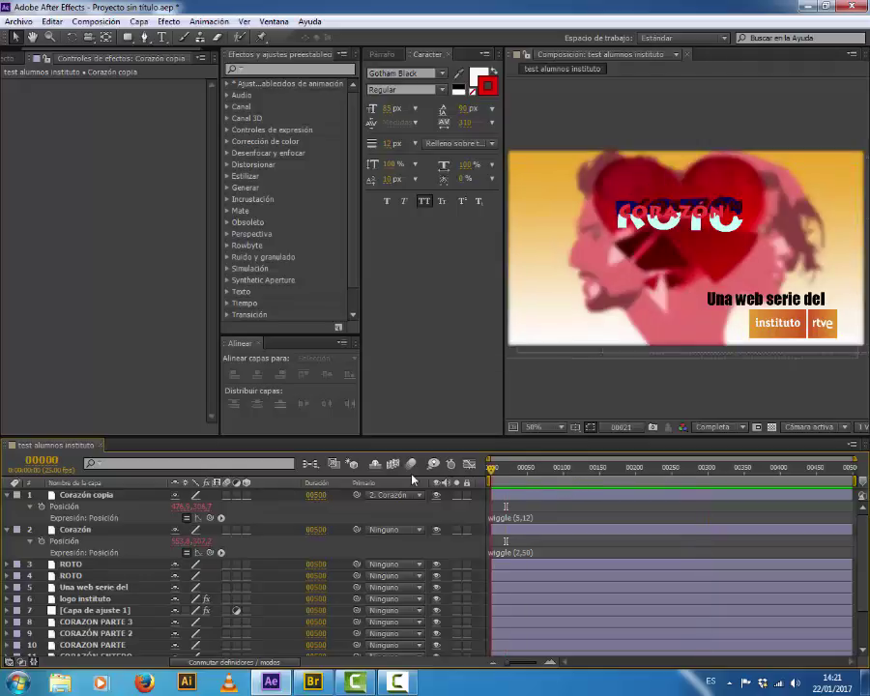
key("Home")
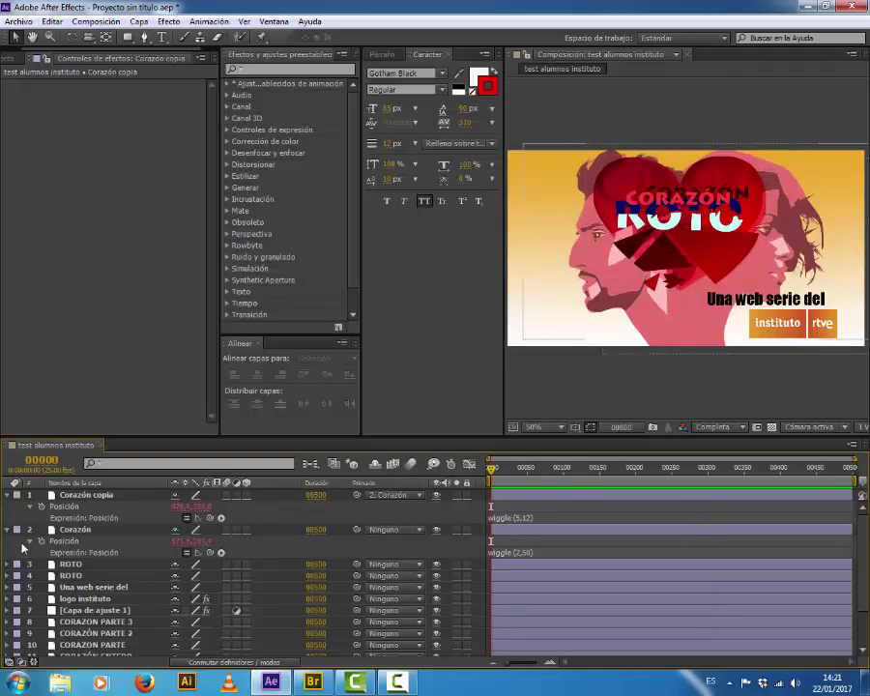
Step: Keyframe the Corazón layer's Posición at frame 249, and at frame 0 shift it horizontally until the word leaves the frame's left side
left_click(670, 467)
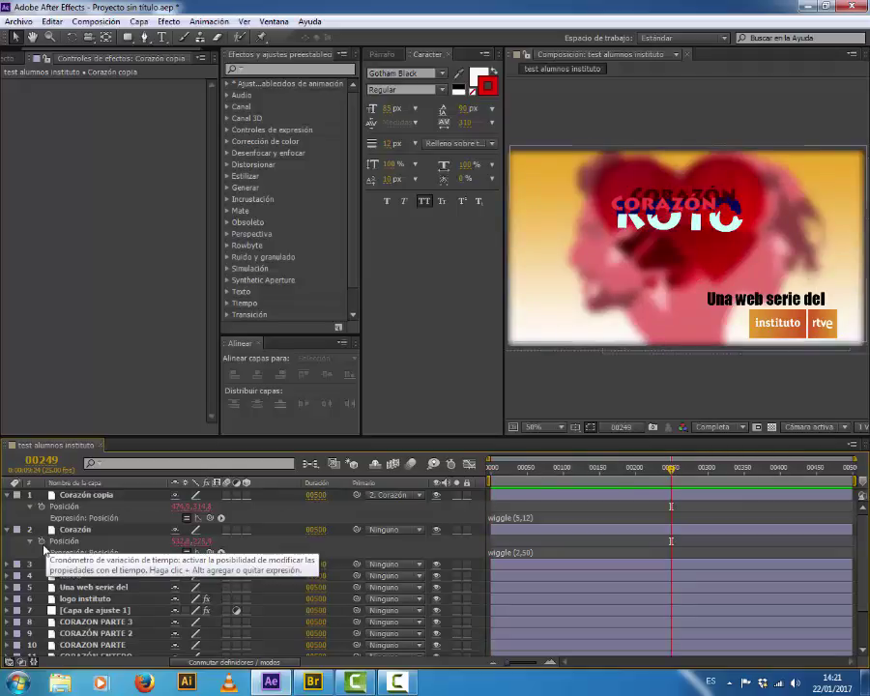
left_click(41, 541)
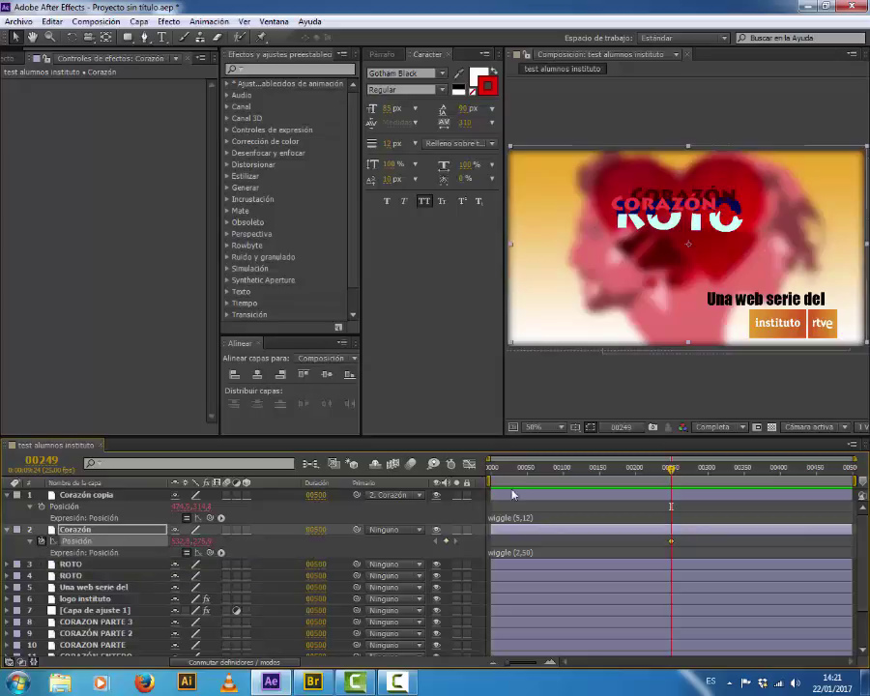
key("Home")
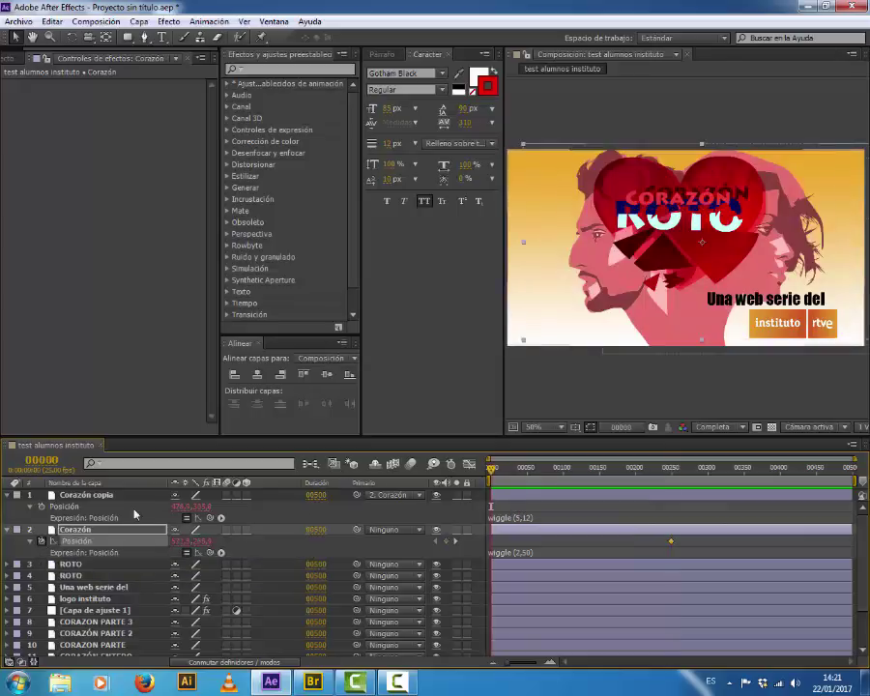
left_click_drag(180, 540, 26, 558)
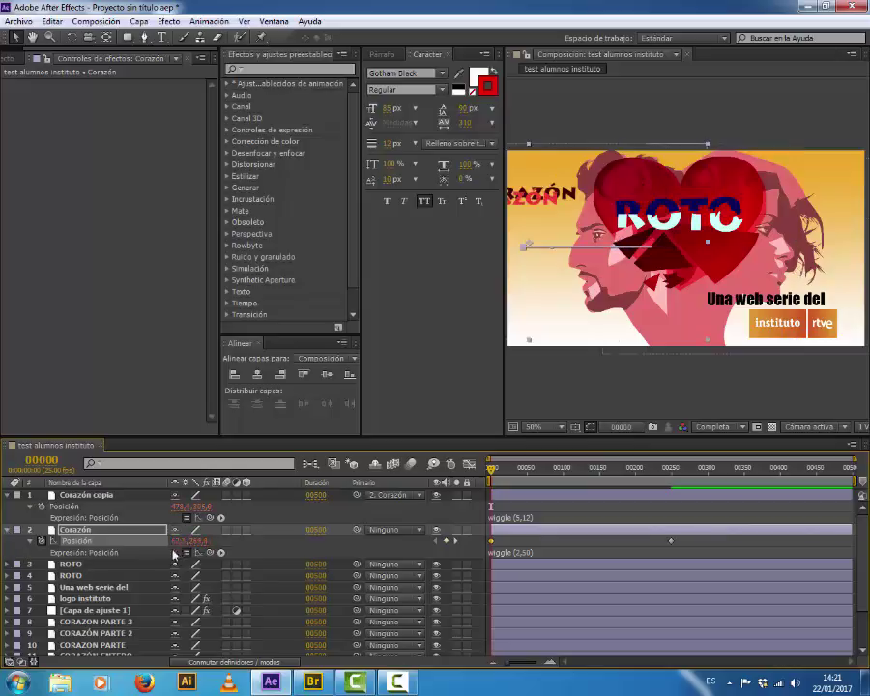
left_click_drag(180, 546, 135, 546)
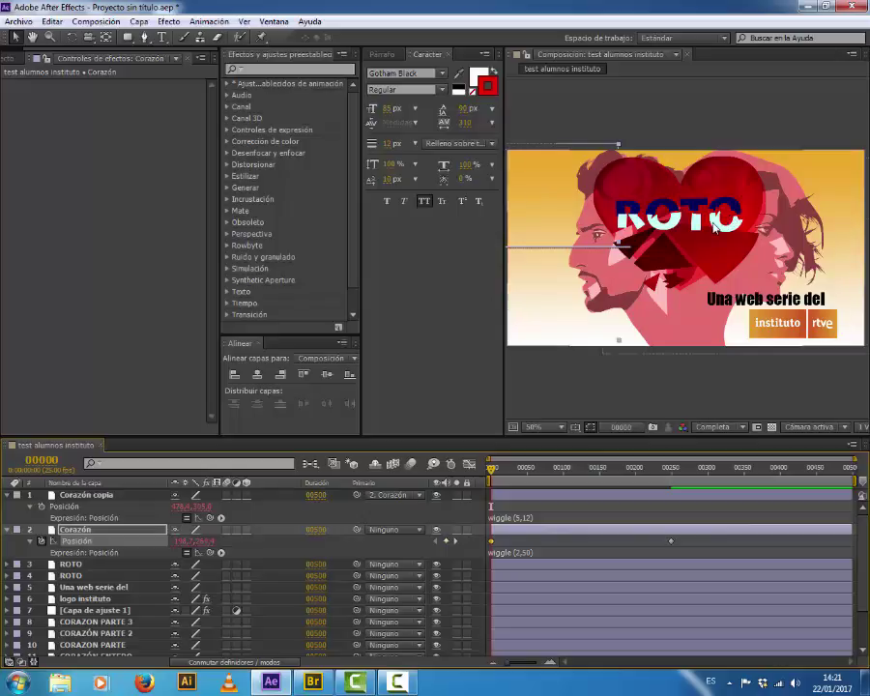
Step: Preview the word's entrance, move Corazón's end Posición keyframe to just before frame 50, and play the animation
key("space")
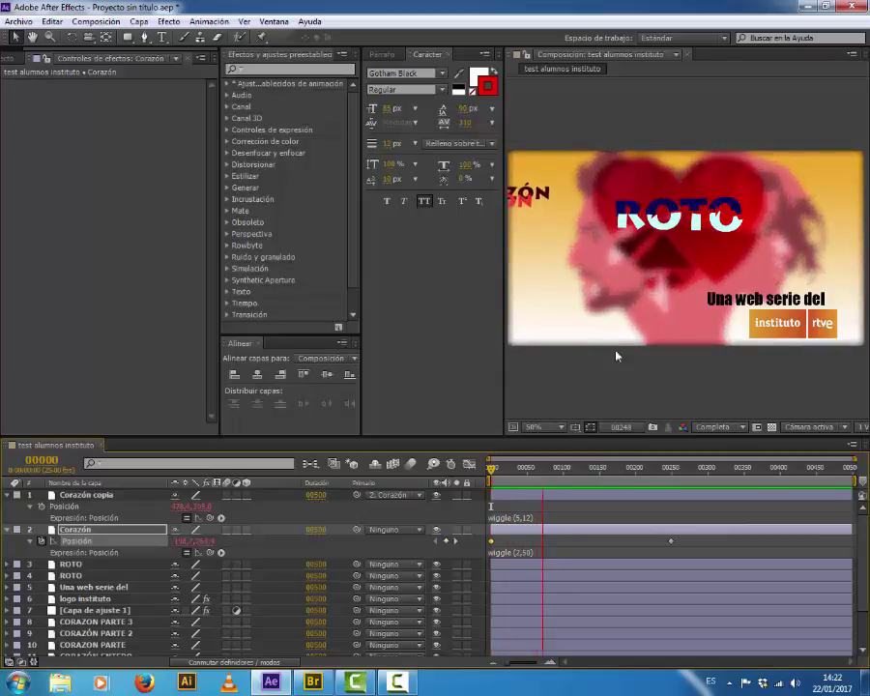
key("space")
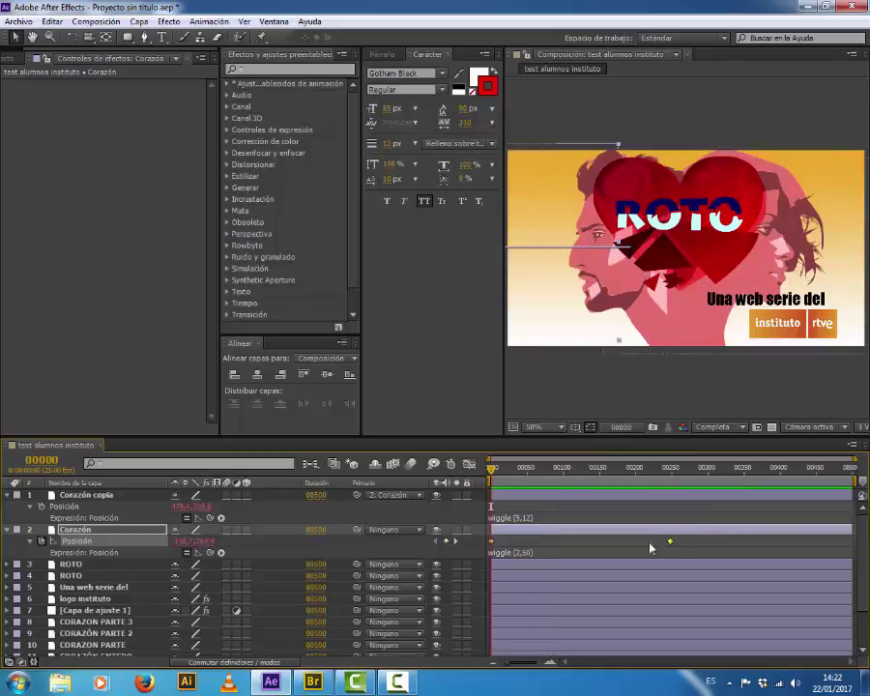
left_click_drag(651, 548, 518, 548)
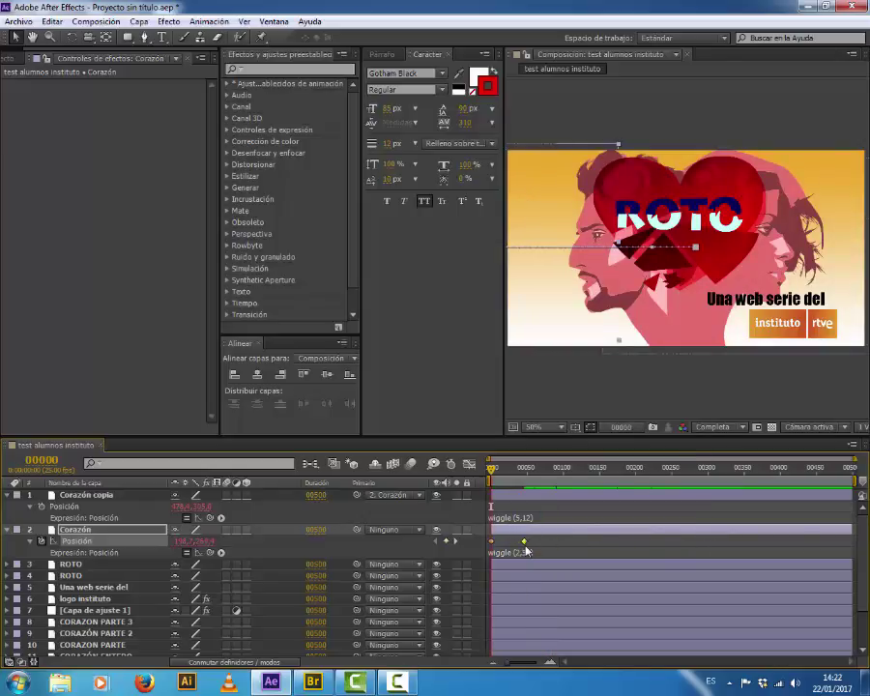
key("space")
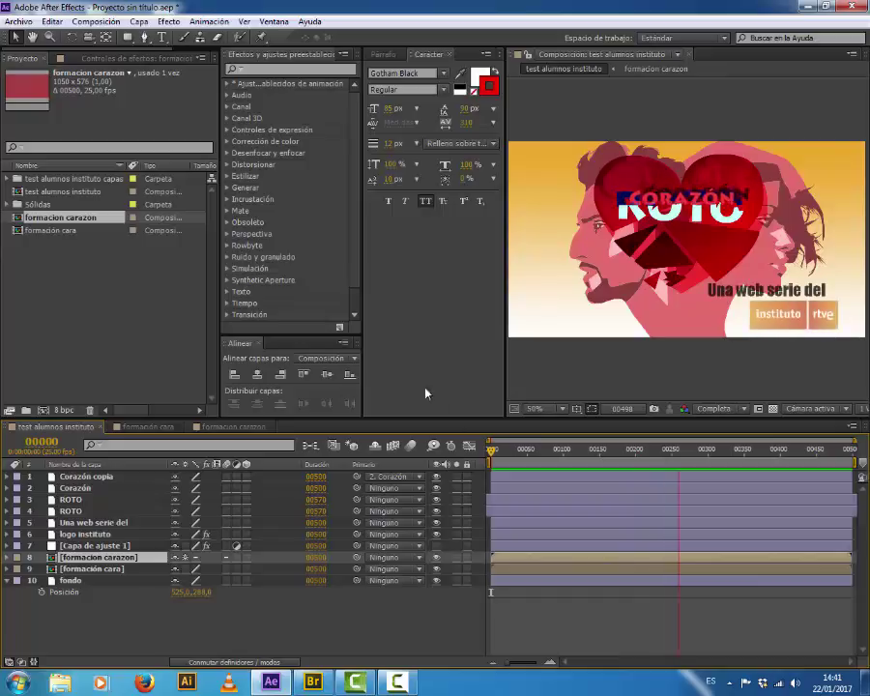
Step: Stop the main preview, then play the formación cara and formacion carazon compositions to review their animations
left_click(539, 452)
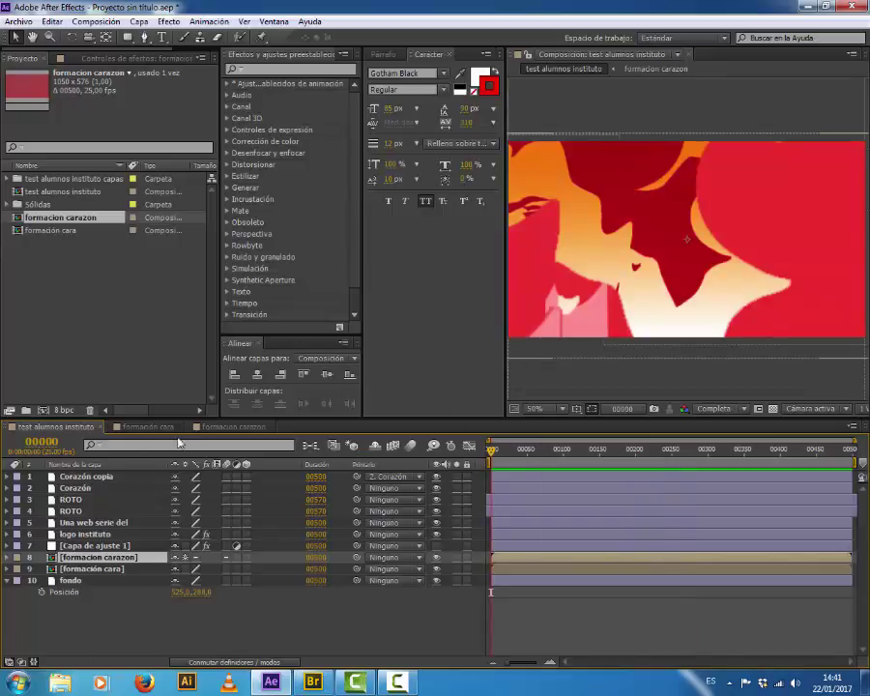
left_click(174, 431)
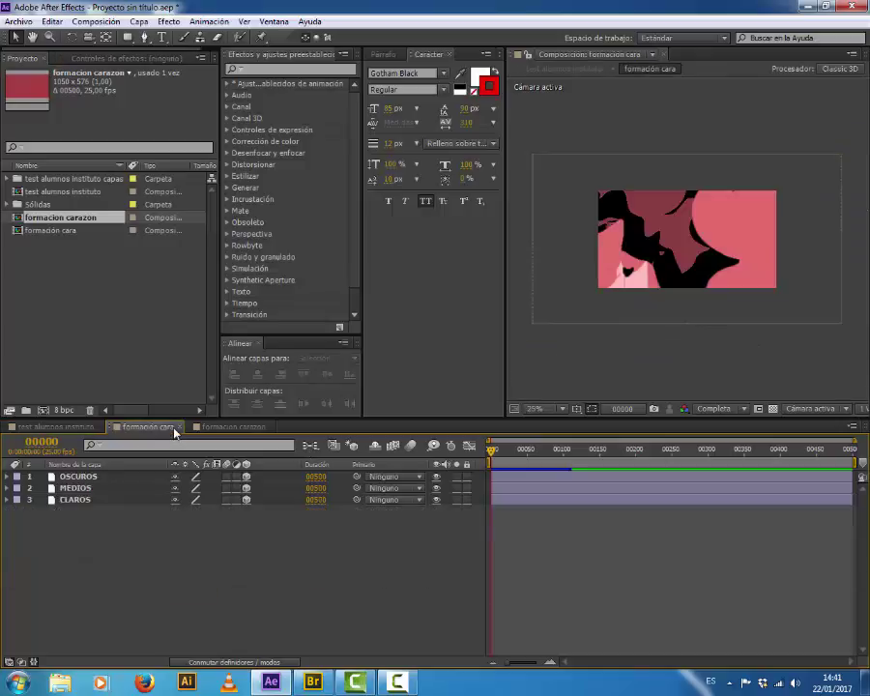
key("space")
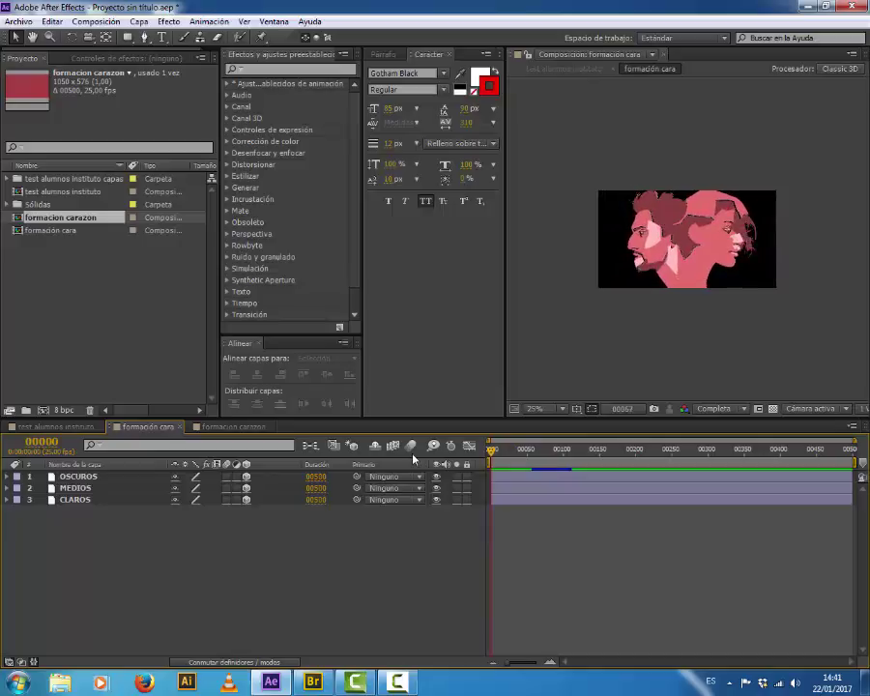
left_click(256, 429)
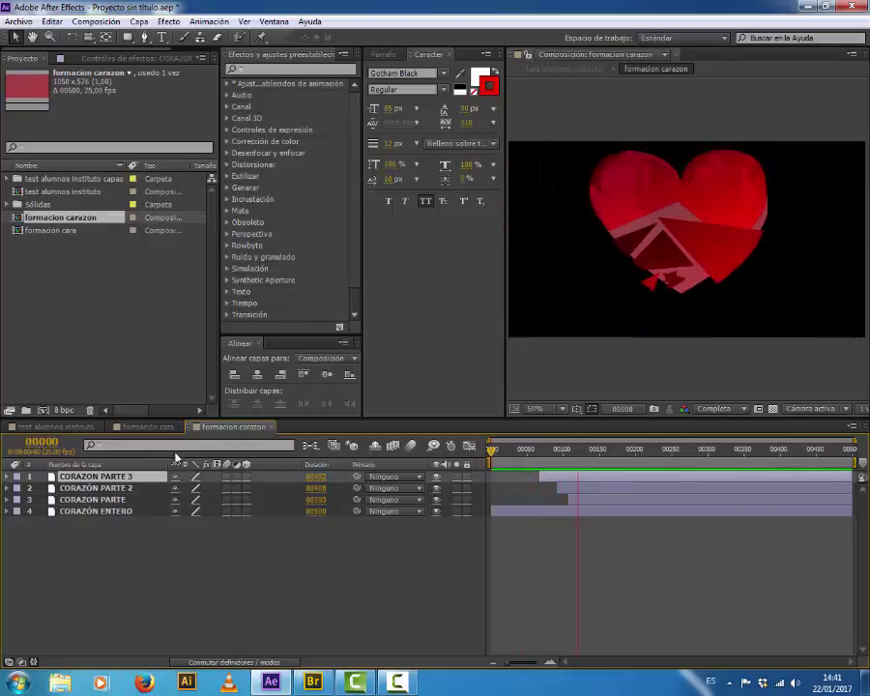
Step: Return to the test alumnos instituto composition and play the assembled title animation from frame 0
left_click(62, 429)
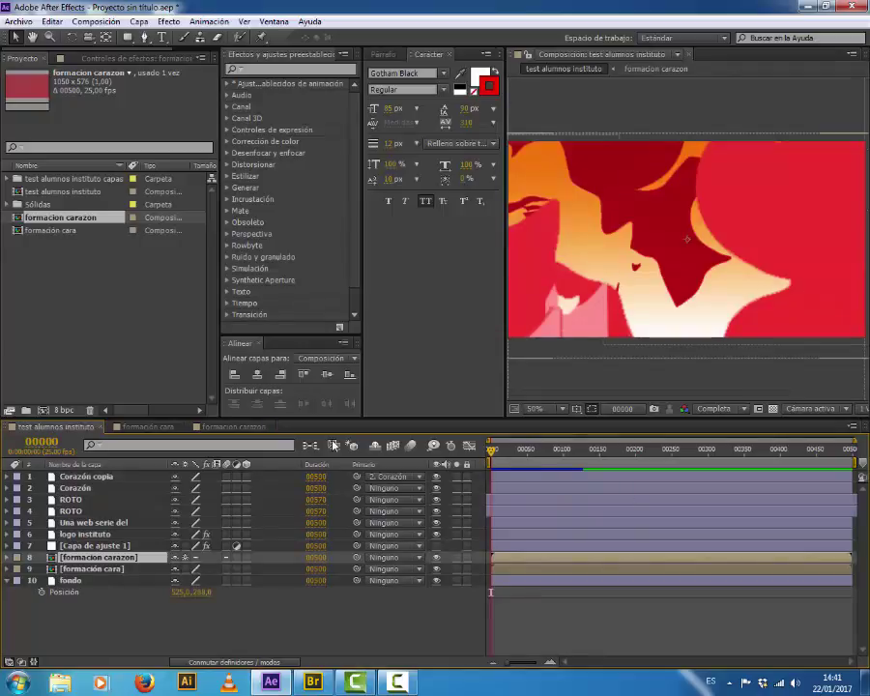
key("space")
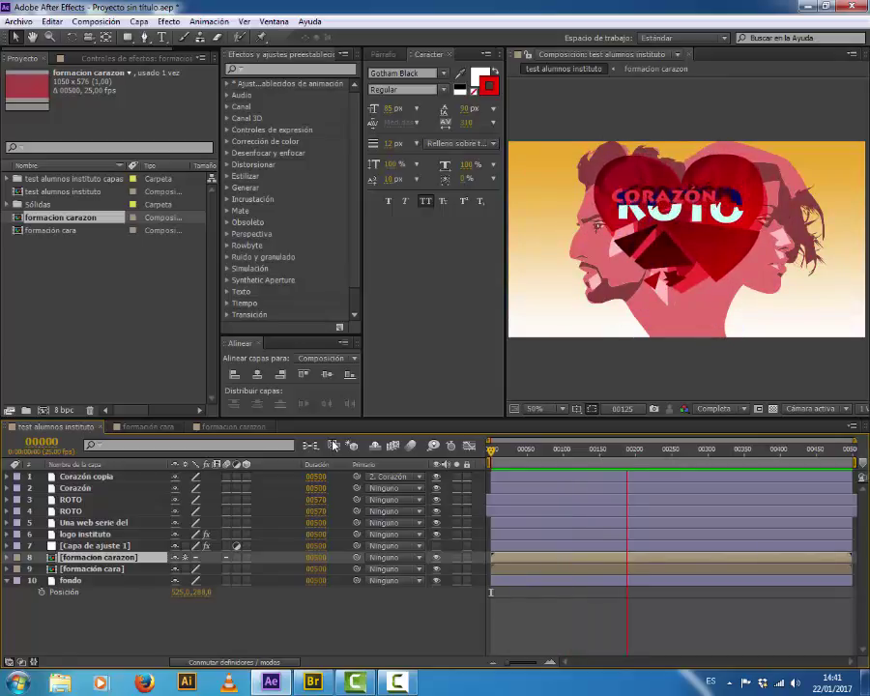
left_click(132, 636)
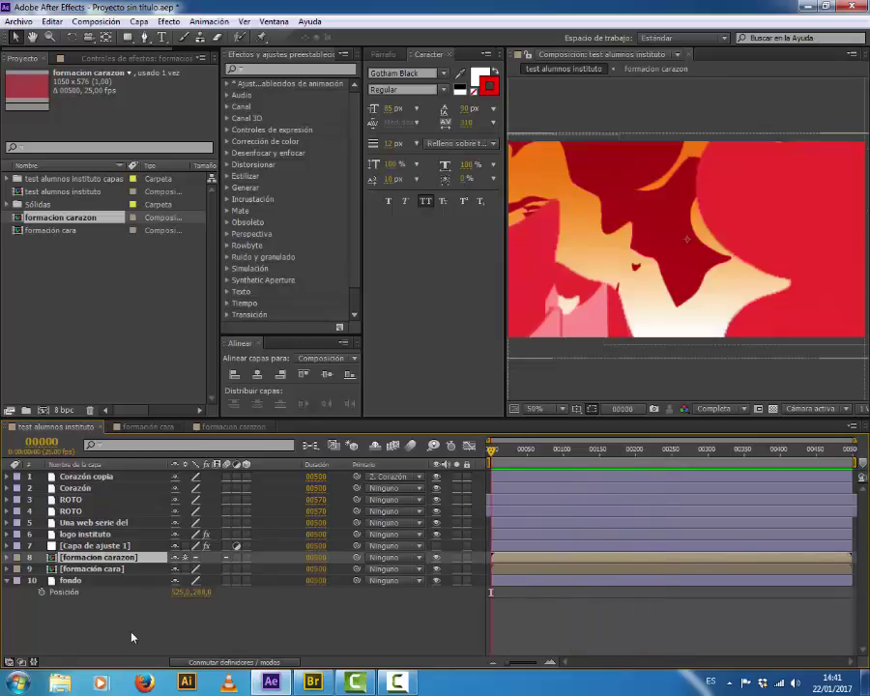
Step: Go to frame 288 of the main composition and open the formacion carazon precomposition from its layer
left_click(700, 452)
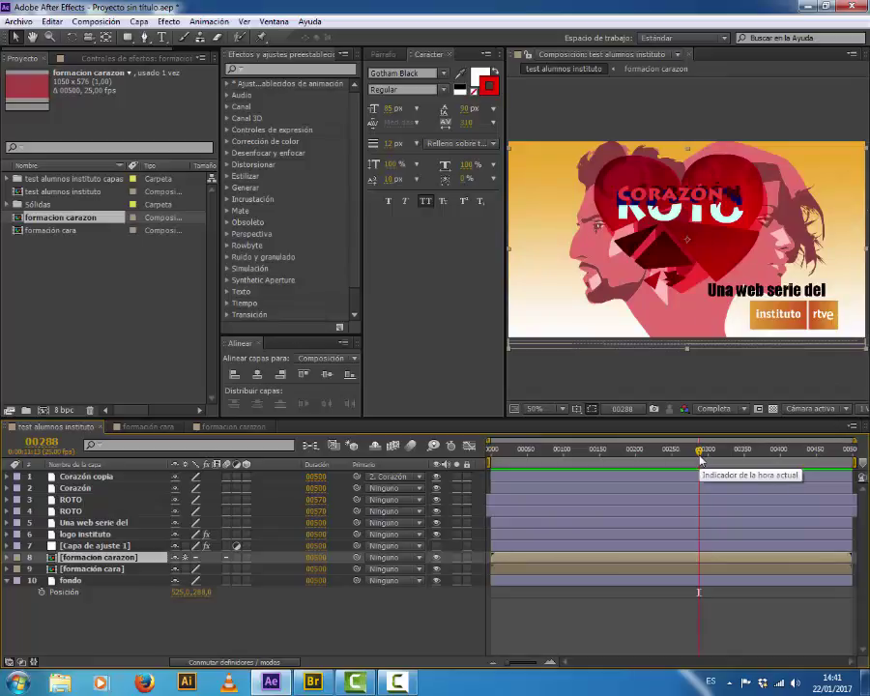
double_click(82, 559)
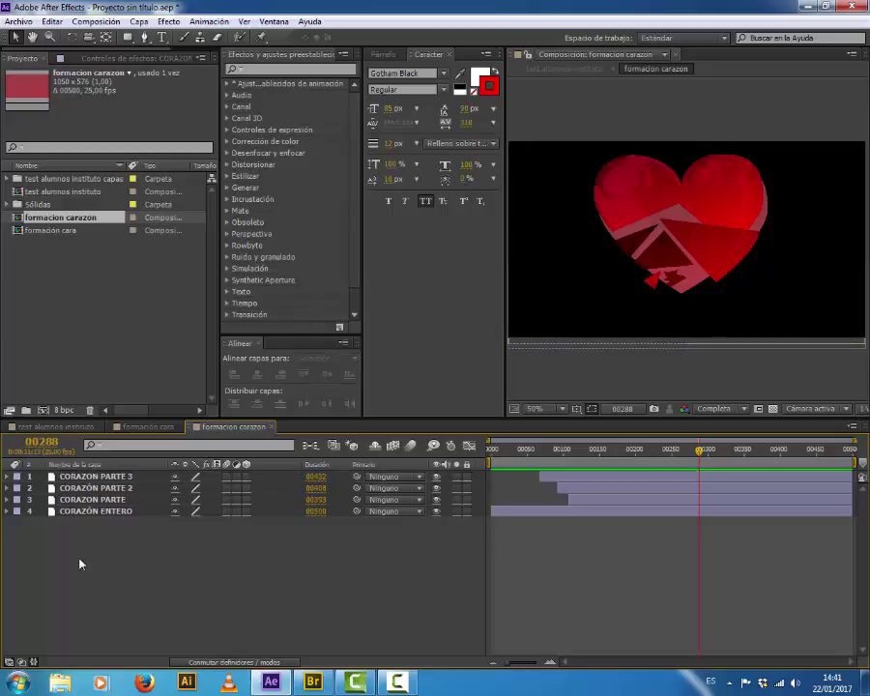